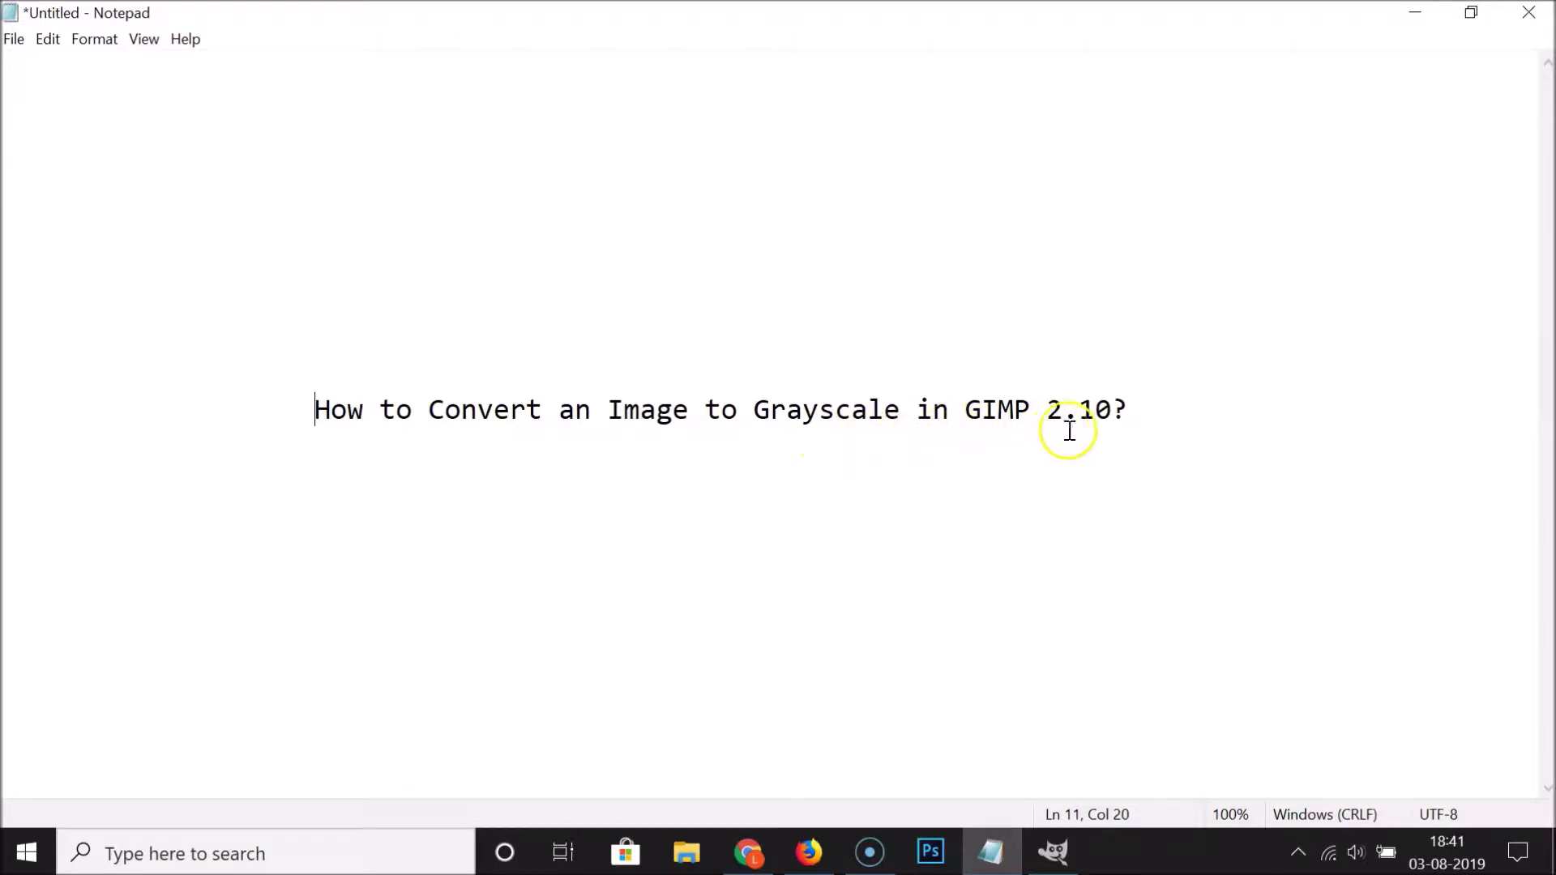
Step: Minimize the Notepad note titled with the GIMP grayscale tutorial to reveal the desktop
left_click(1429, 8)
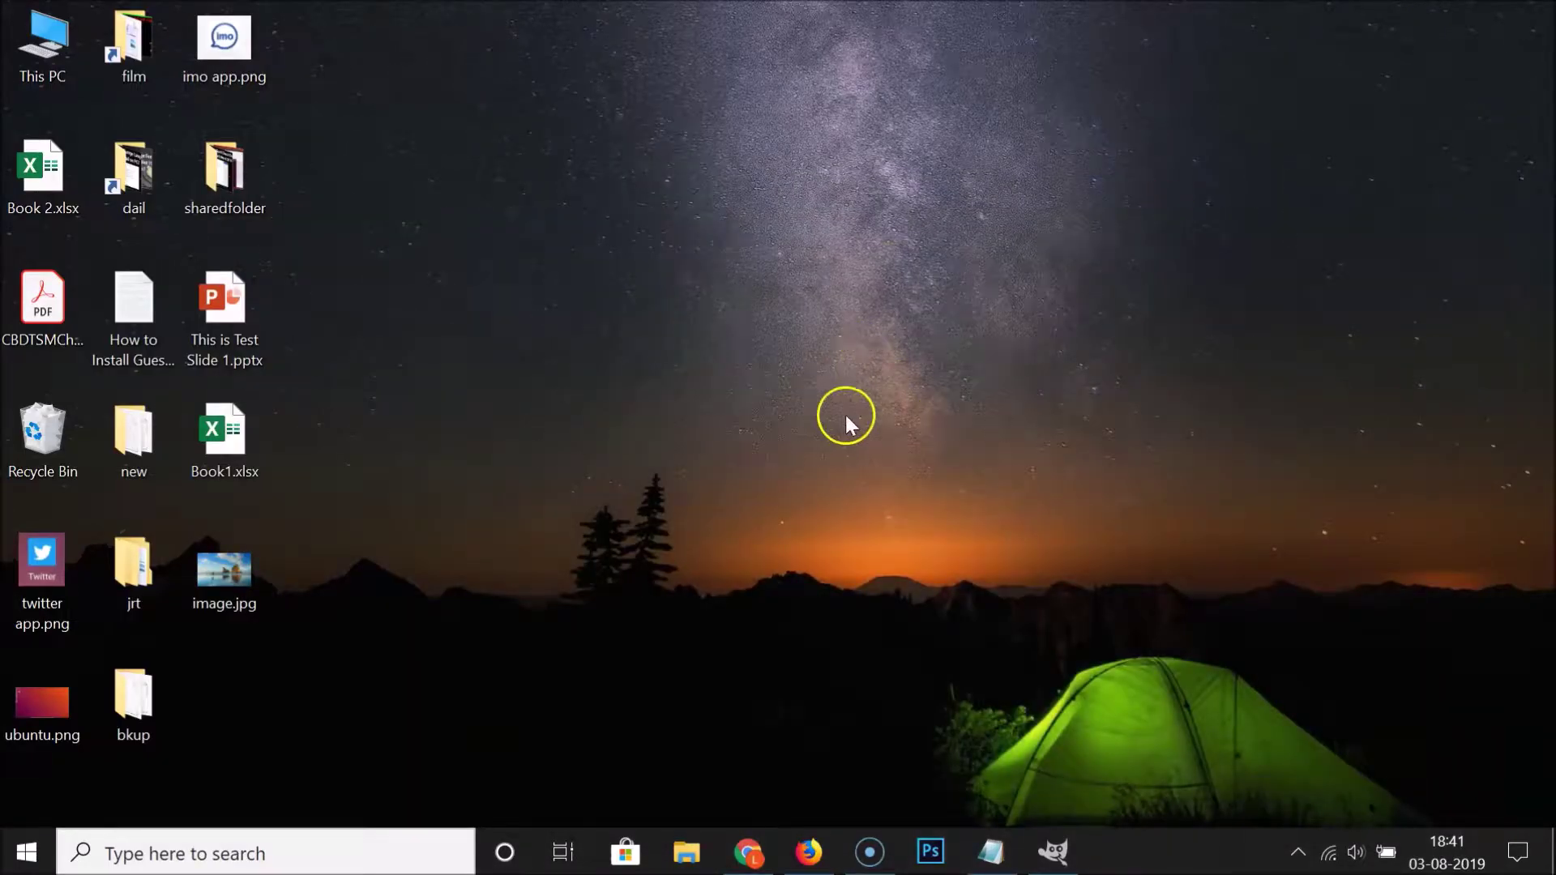
Step: Preview image.jpg in Photos, close the viewer, and bring GIMP to the front
double_click(221, 569)
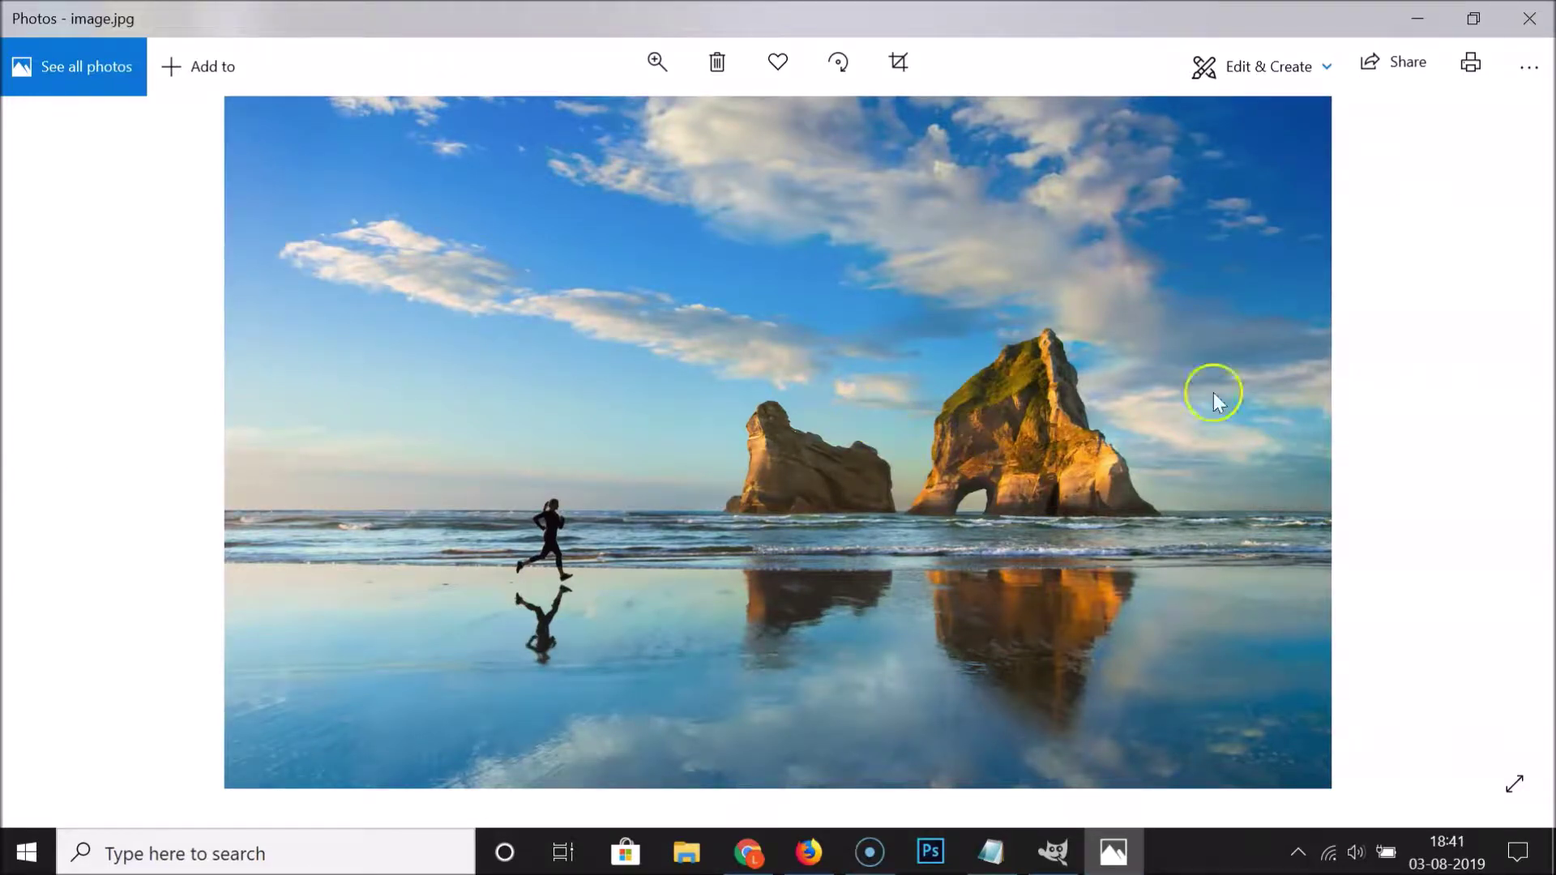
left_click(1529, 18)
left_click(1053, 851)
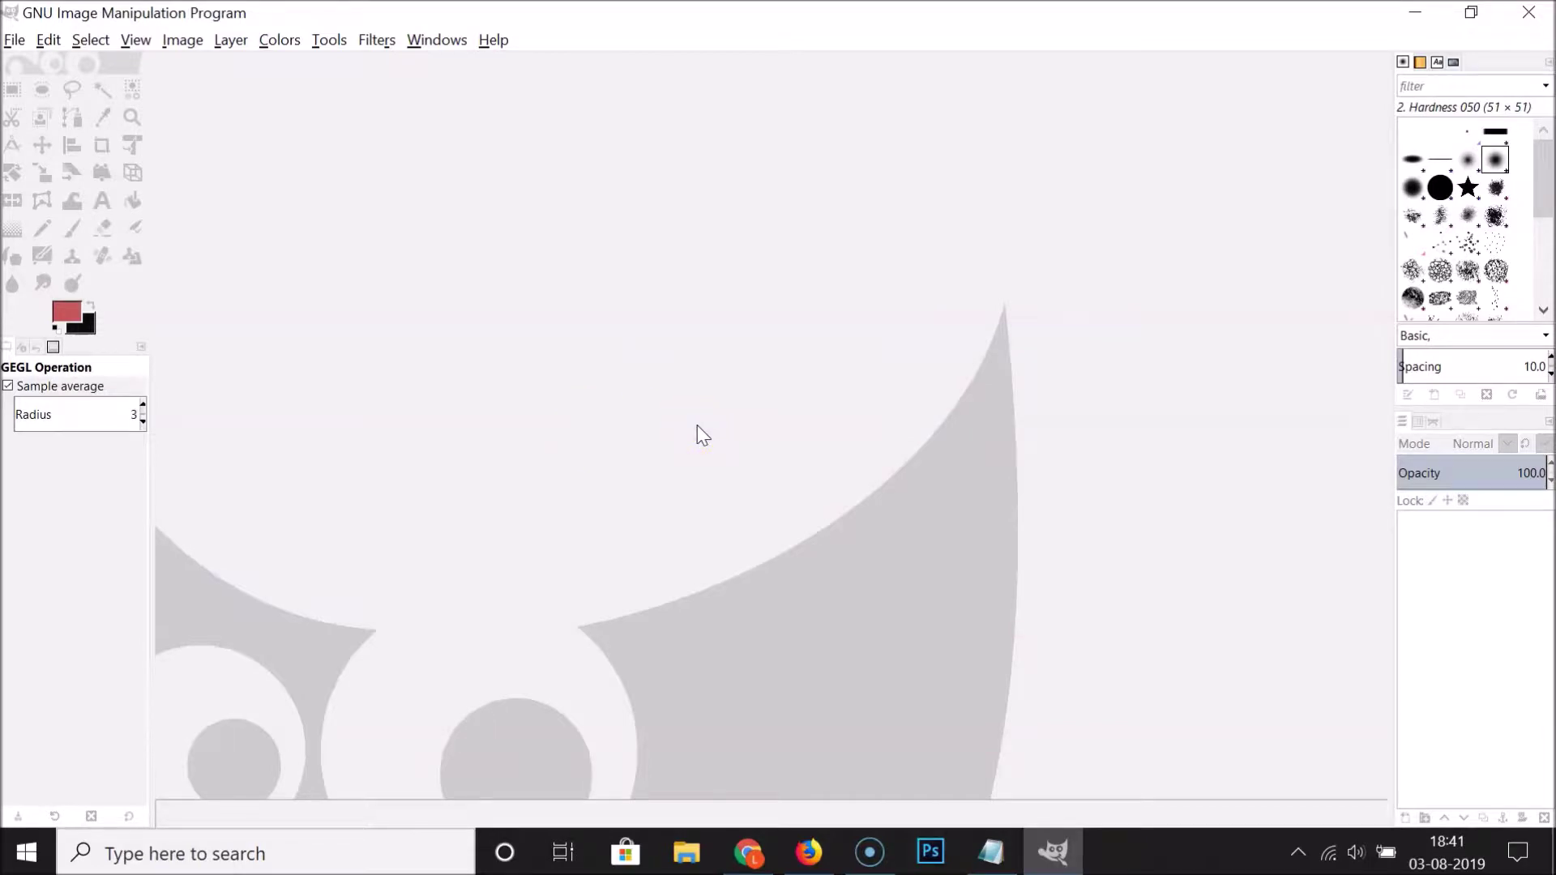
Step: Focus the empty GIMP workspace and open its File menu
left_click(604, 334)
left_click(13, 40)
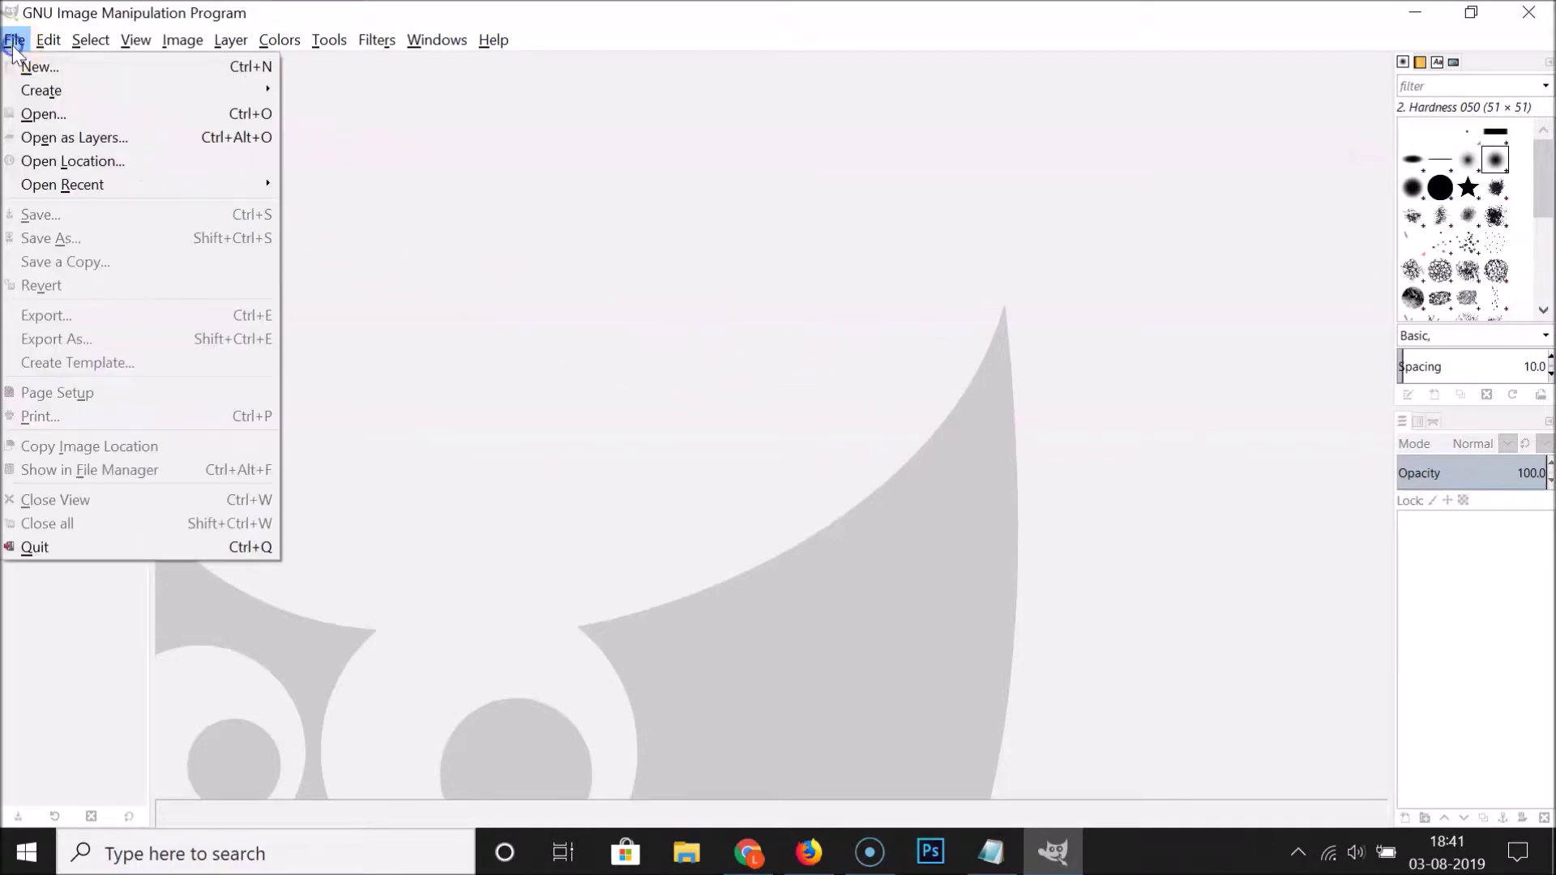
Step: Open image.jpg from the Desktop folder in GIMP, with all file types shown
left_click(68, 114)
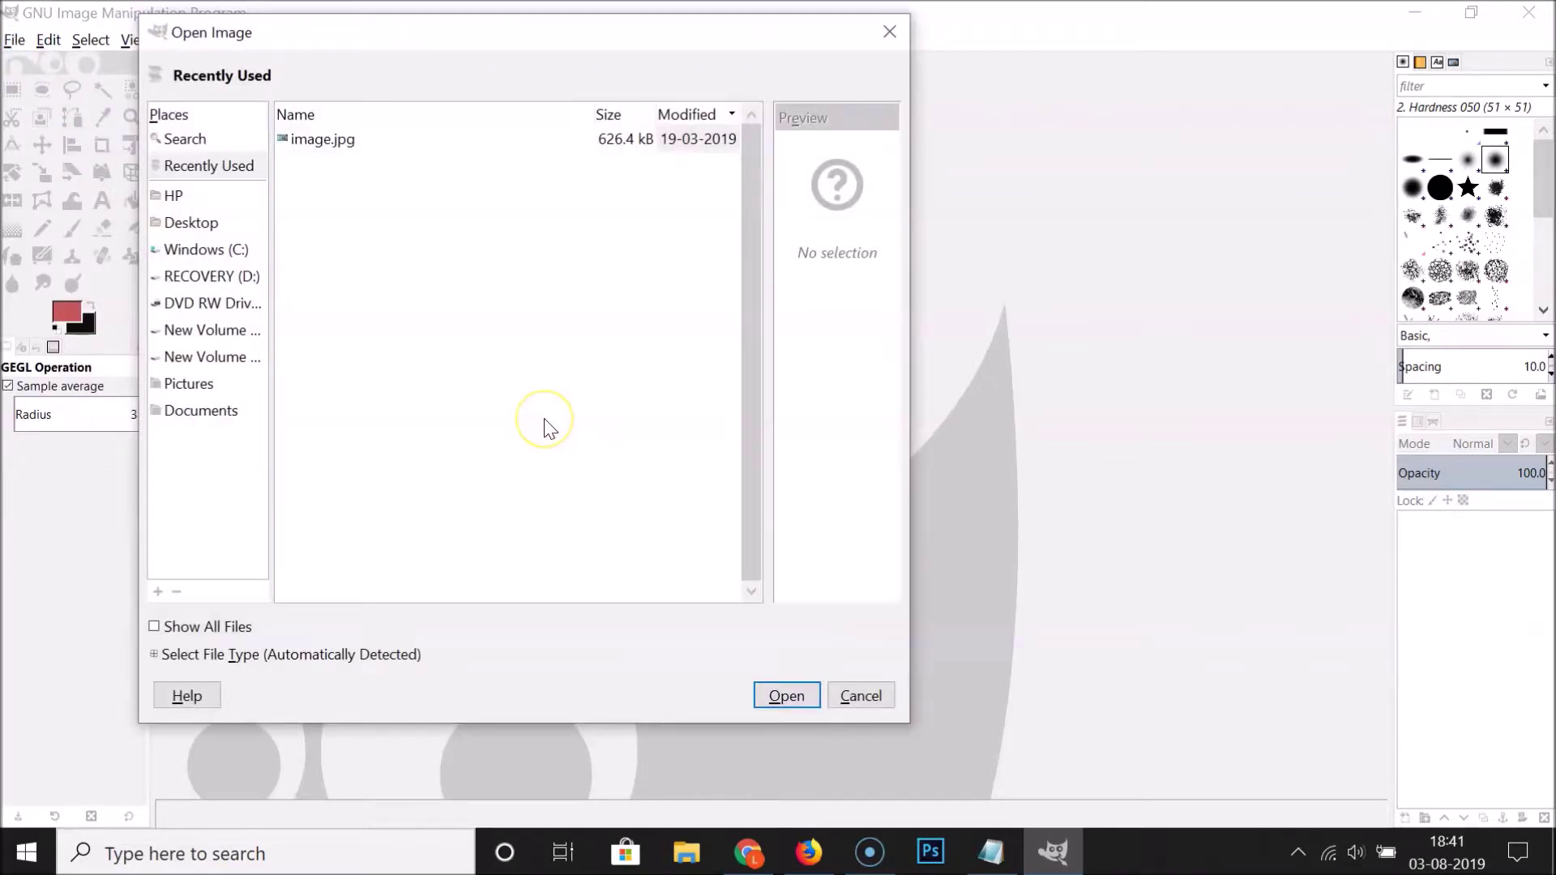
left_click(526, 422)
left_click(197, 227)
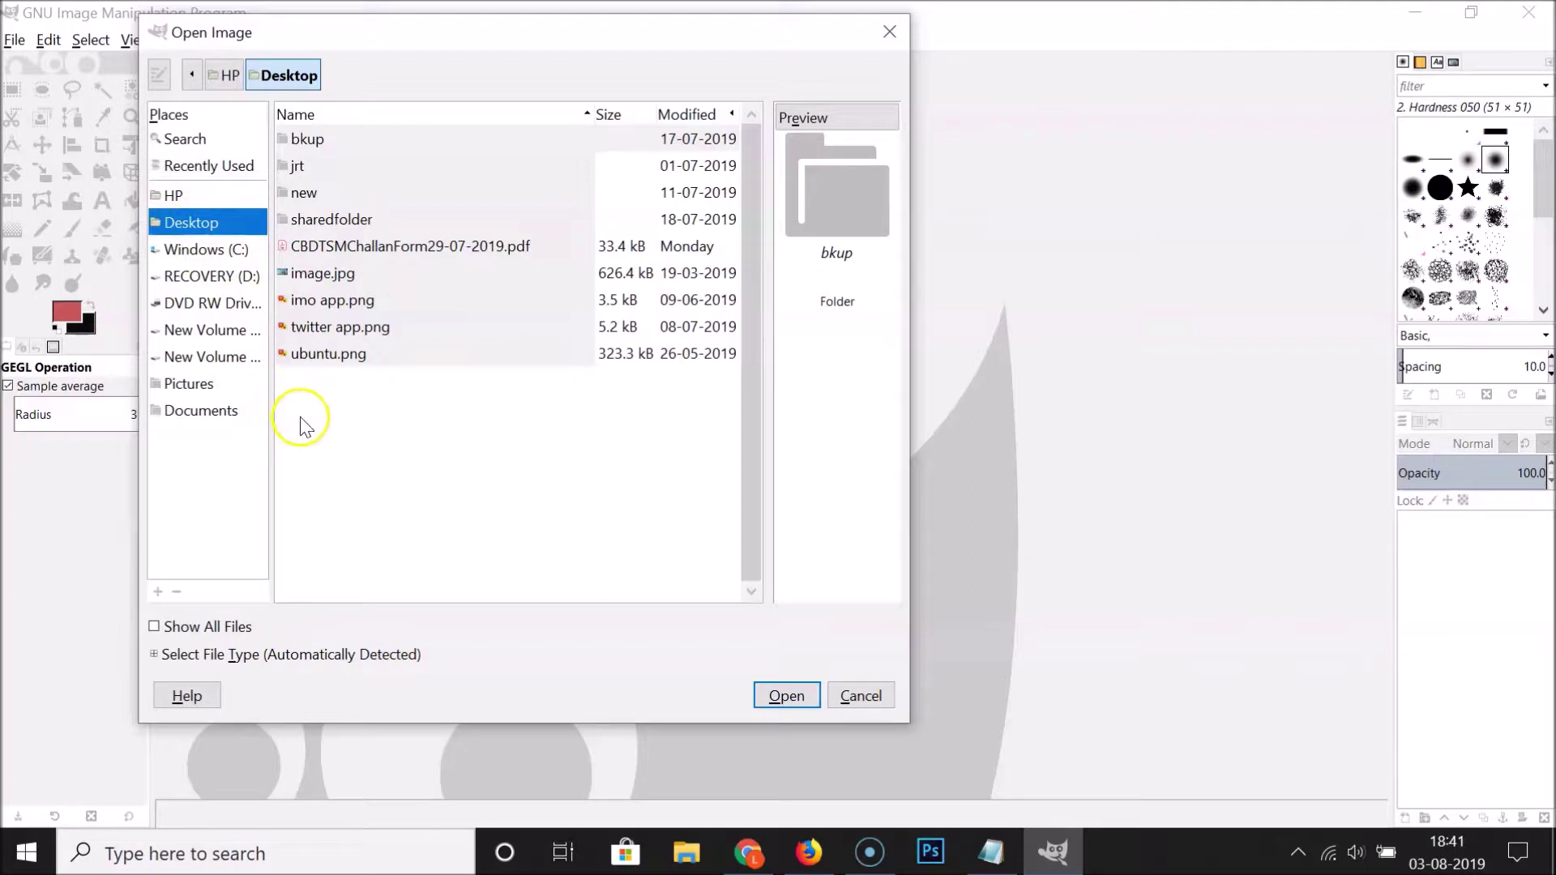
left_click(209, 629)
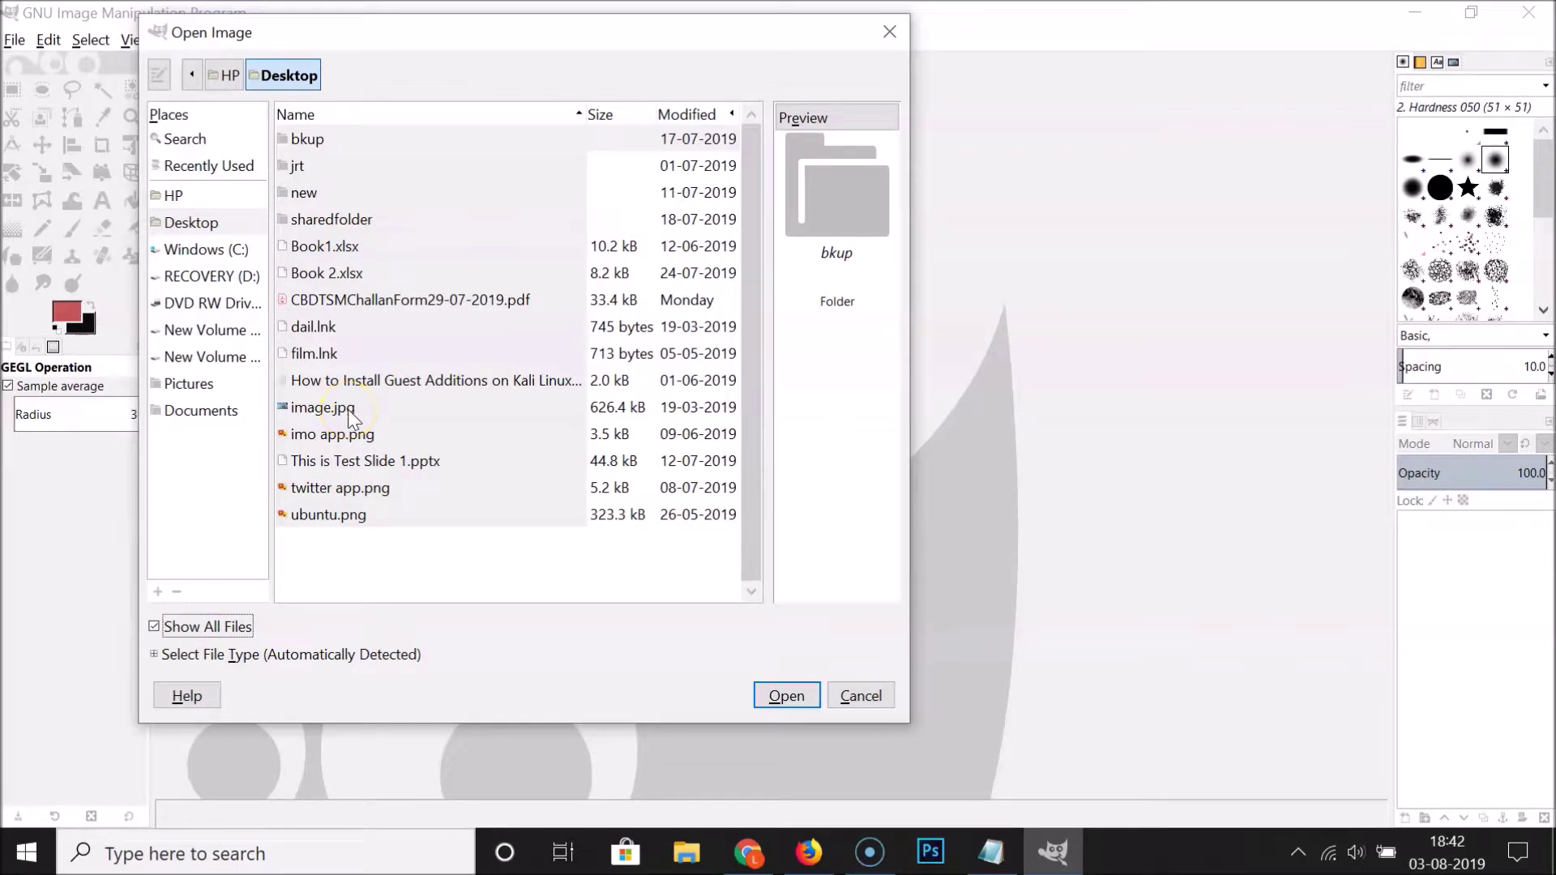
left_click(391, 407)
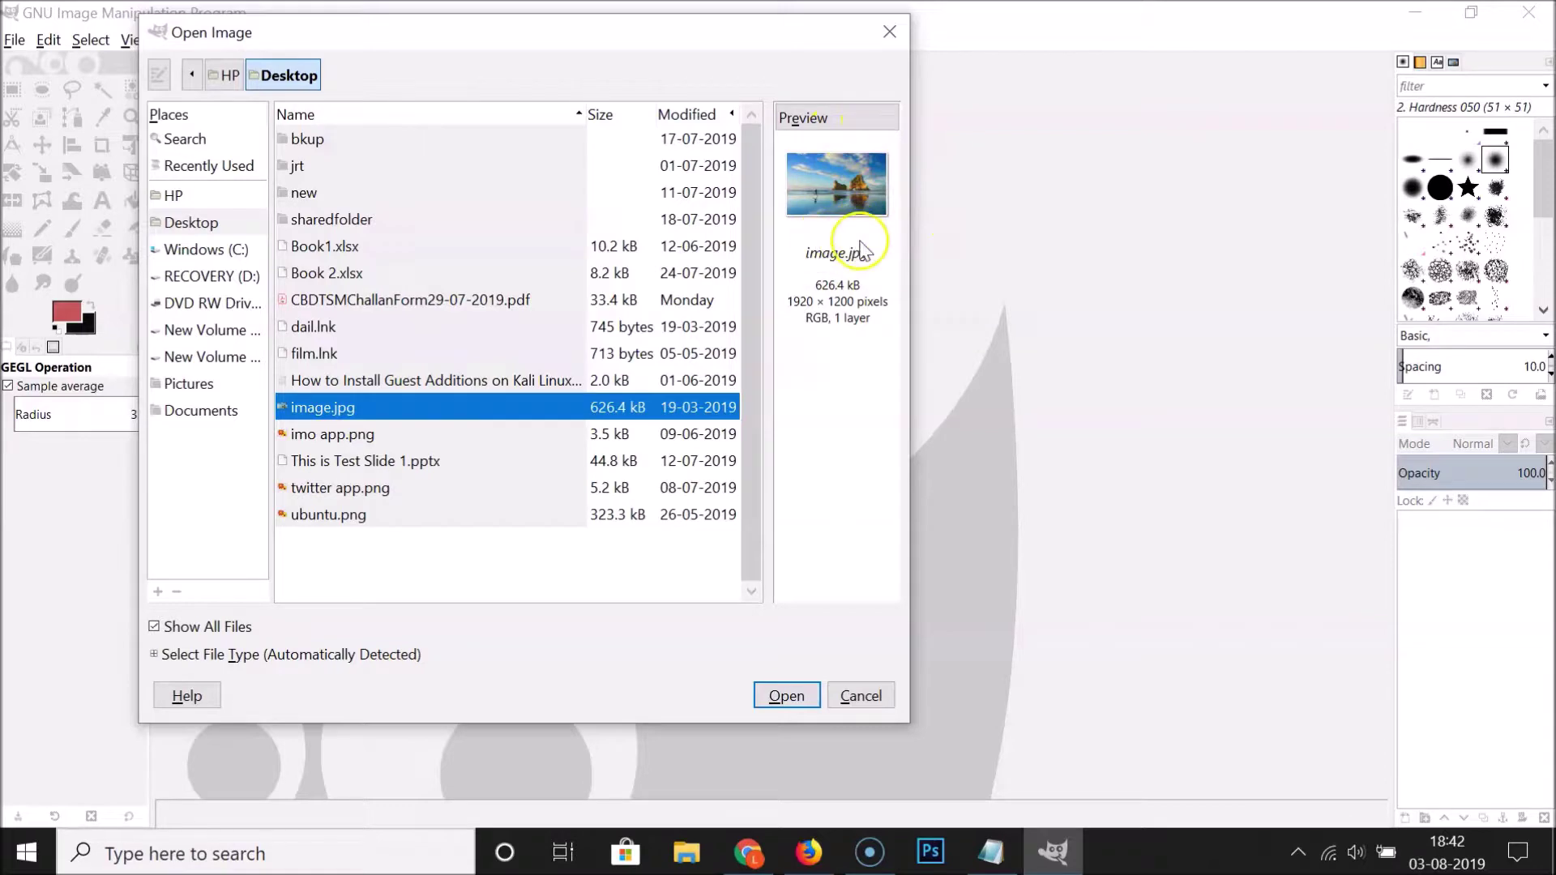
left_click(799, 699)
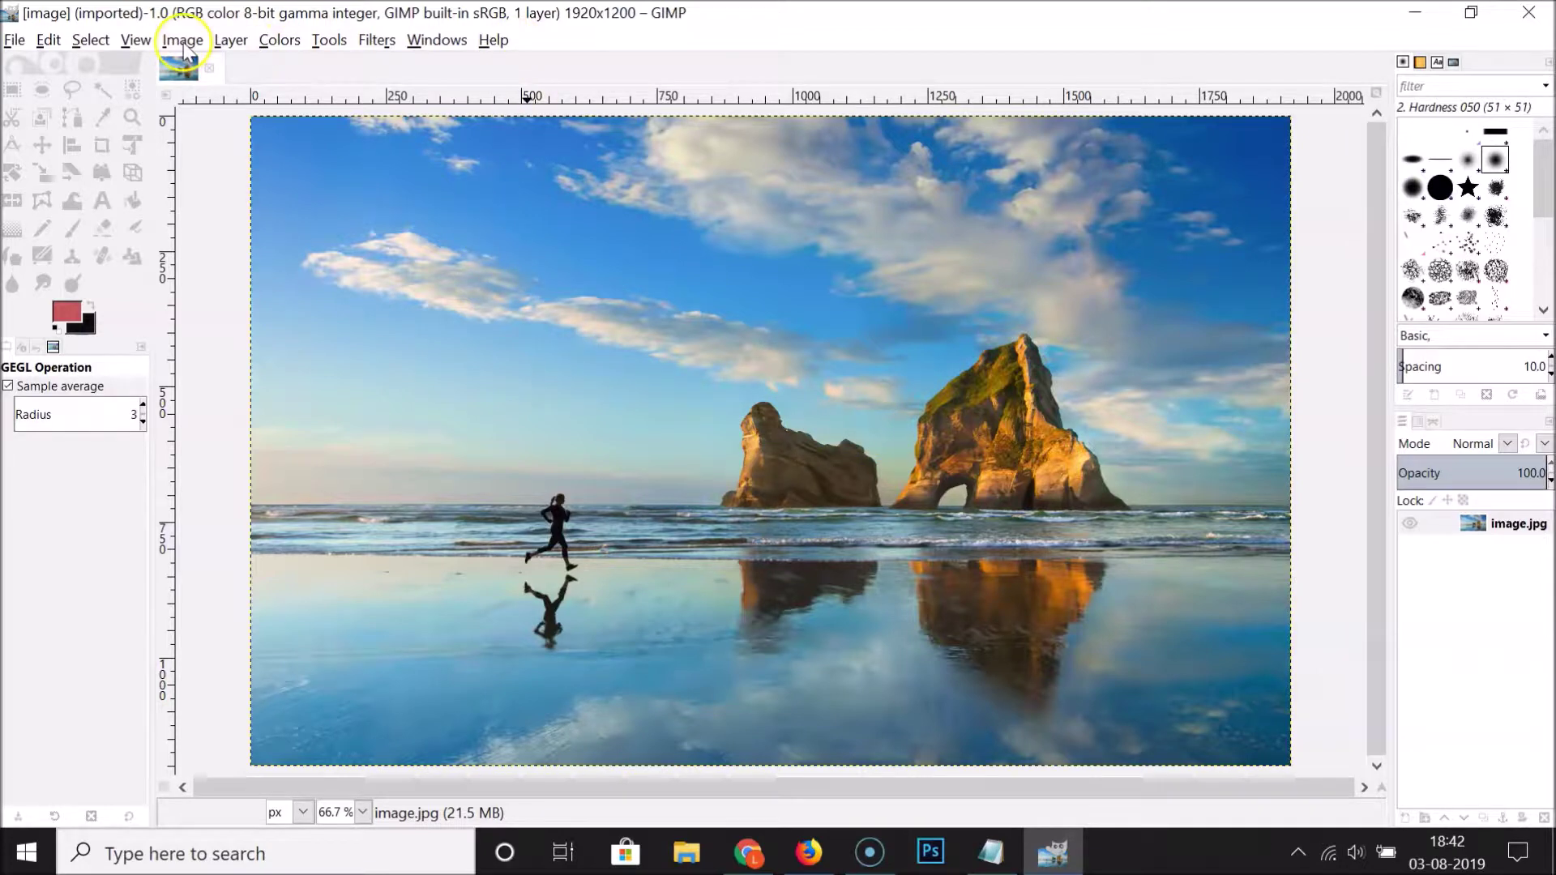
Step: Switch the beach photo to Grayscale mode through Image > Mode
left_click(183, 42)
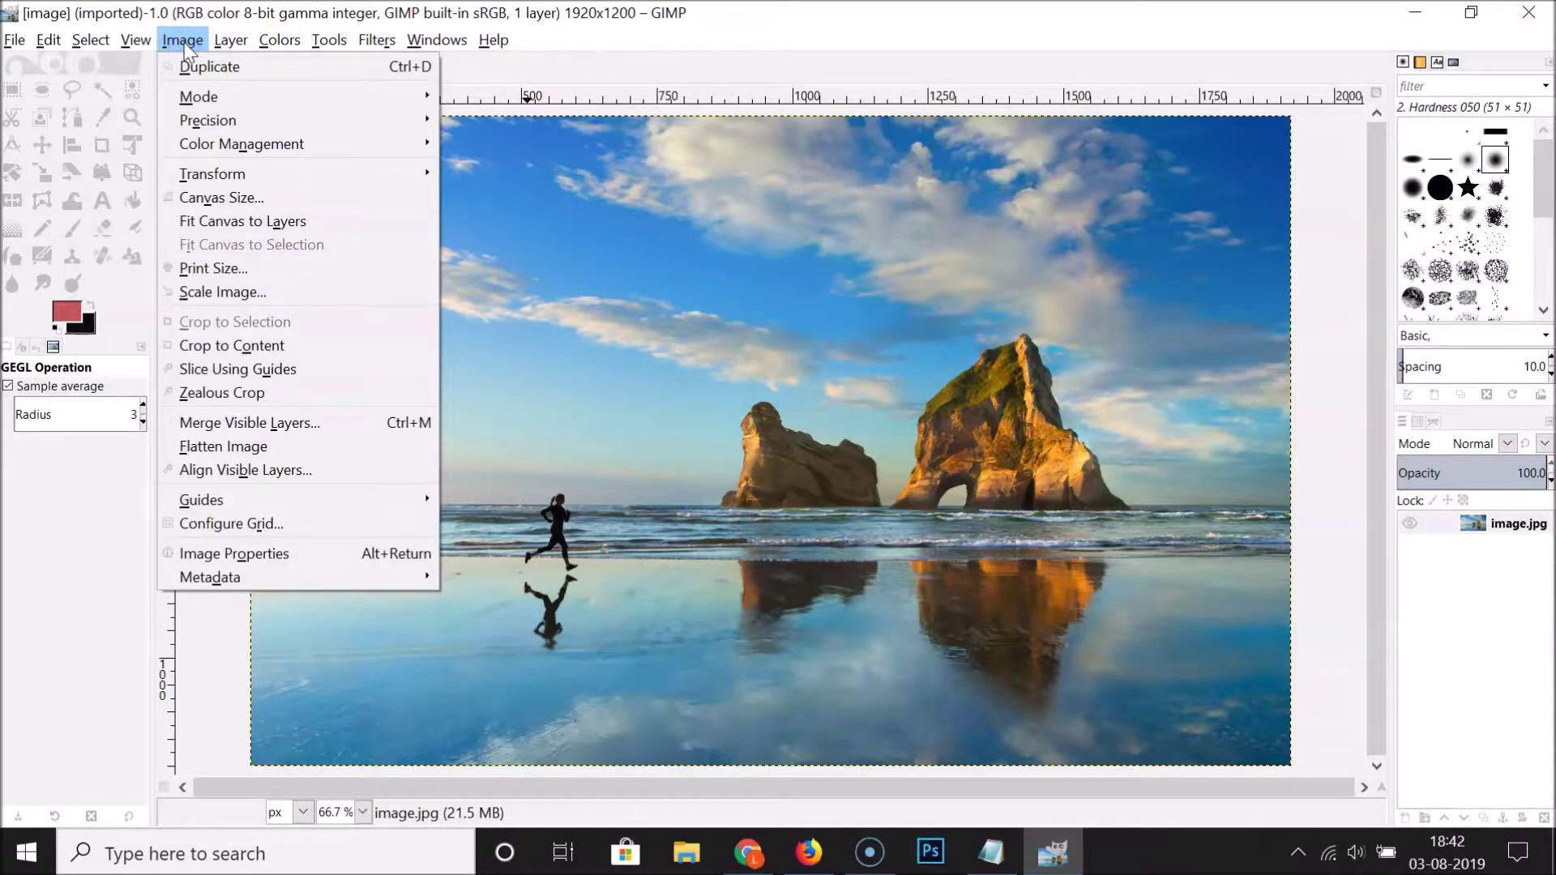
mouse_move(219, 94)
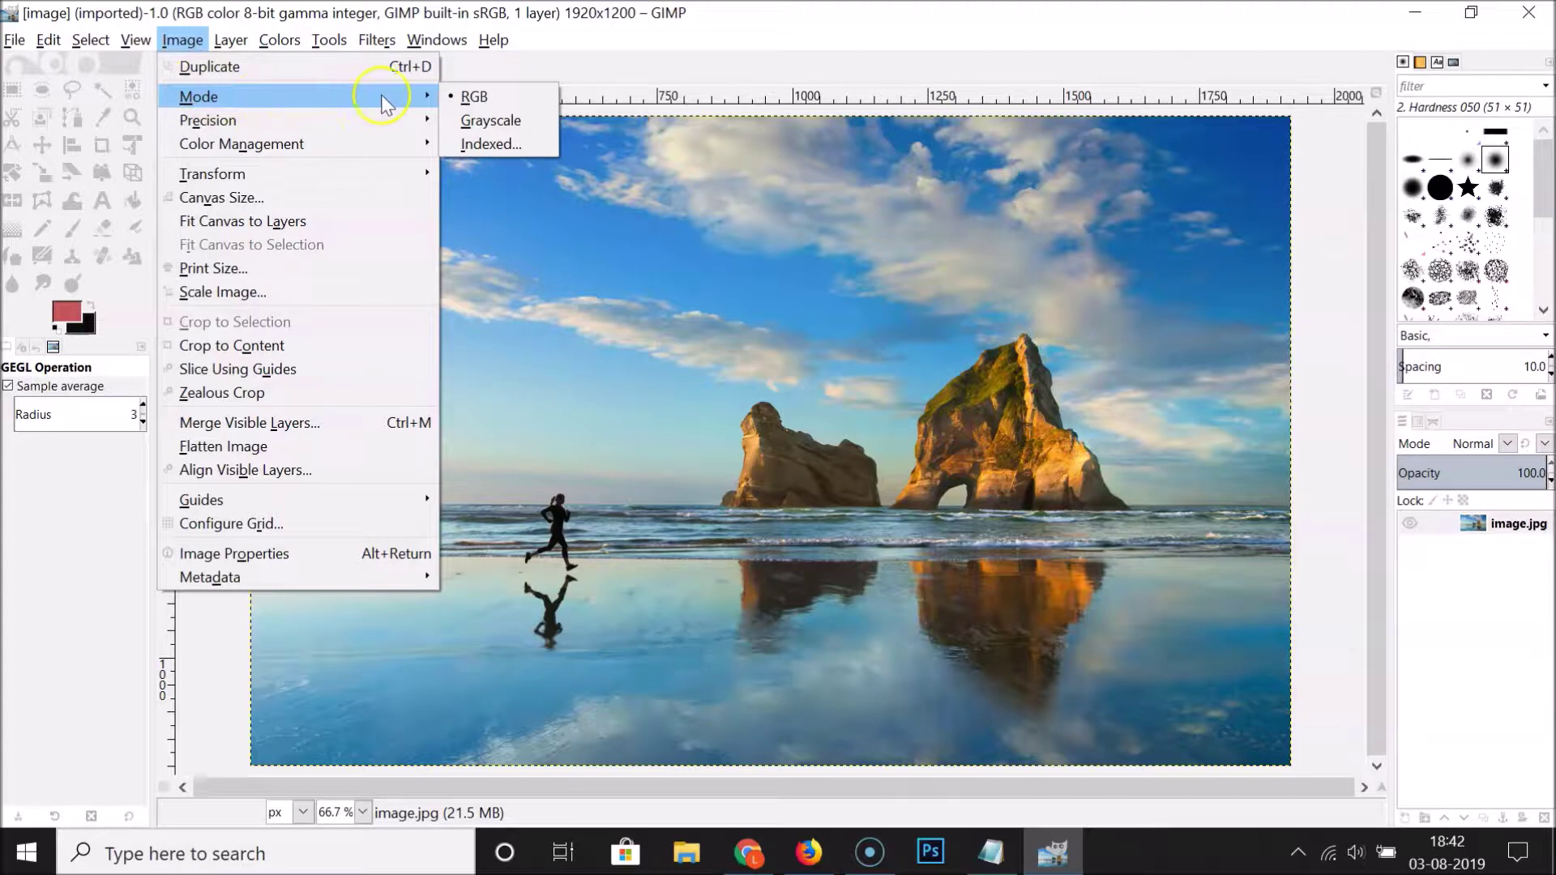
left_click(498, 123)
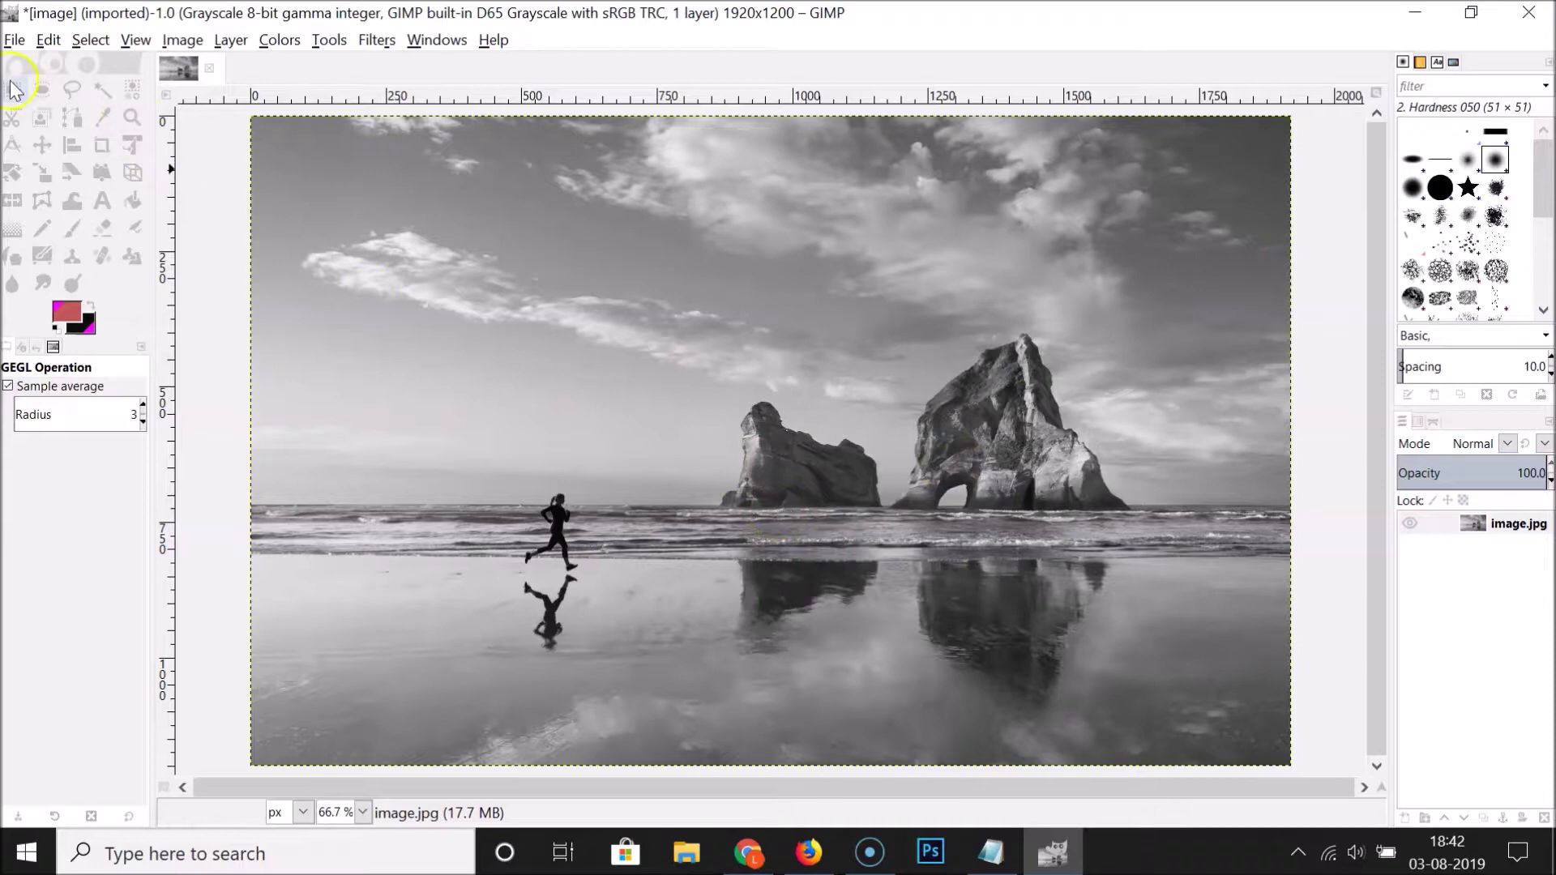
left_click(13, 40)
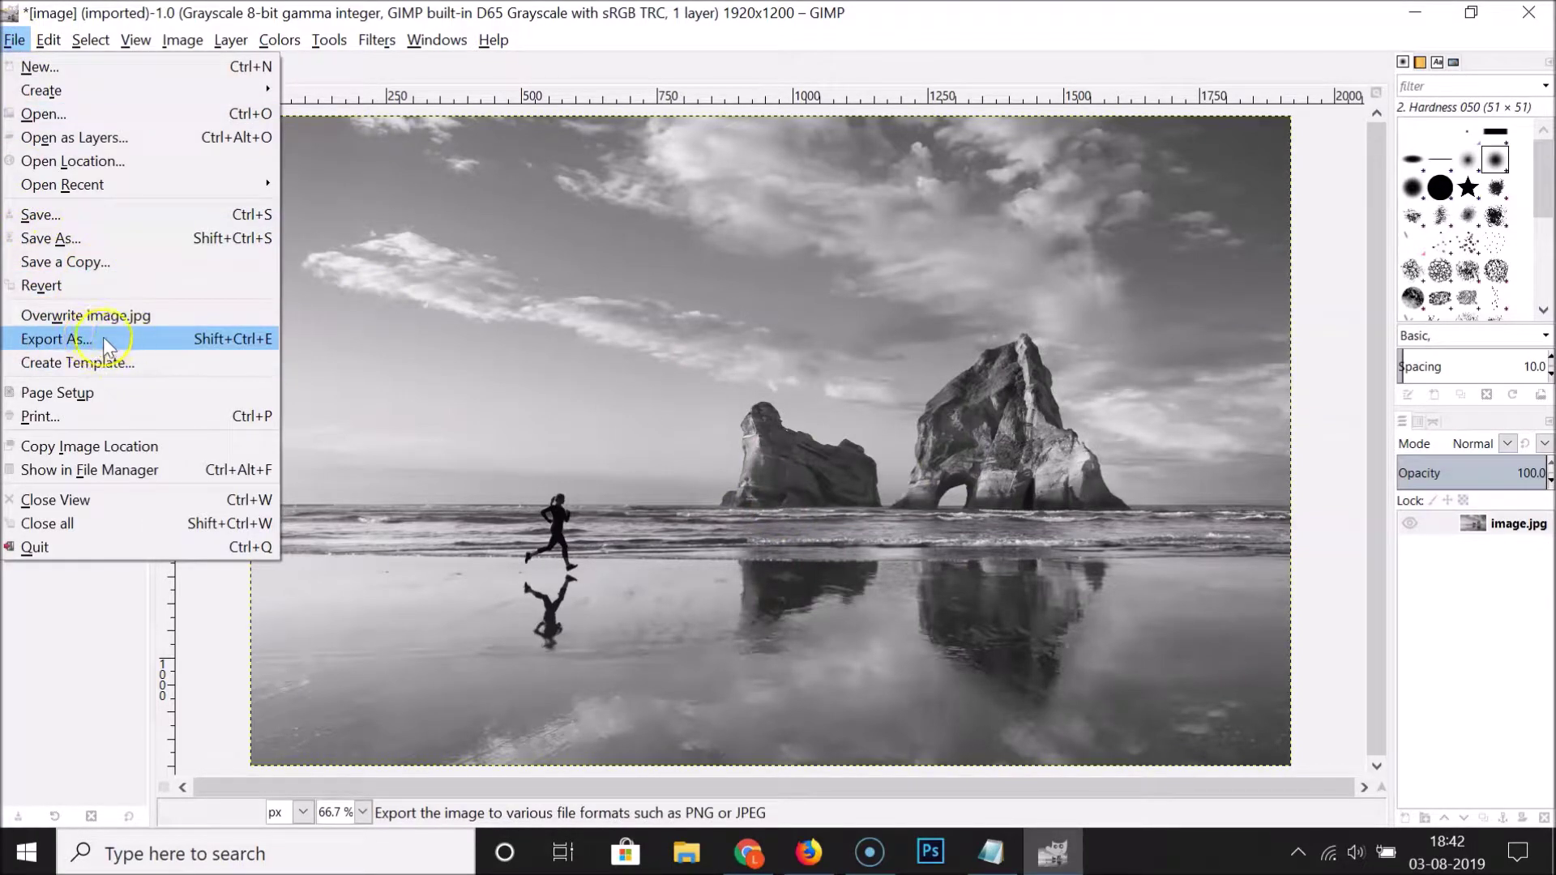
Step: Start an export and select JPEG image as the export file type
left_click(130, 339)
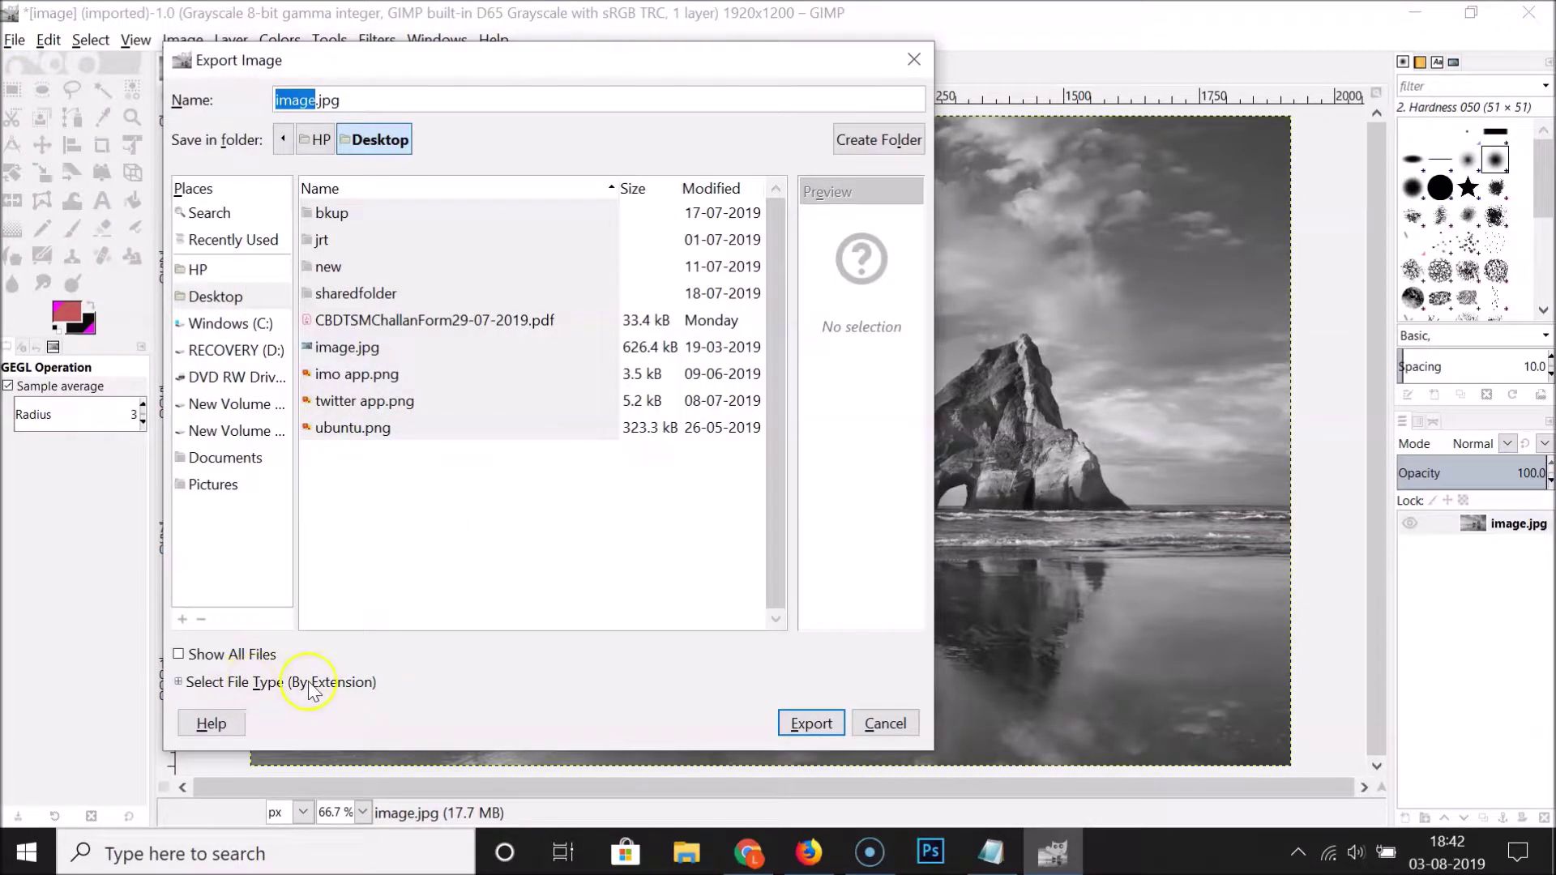
left_click(338, 684)
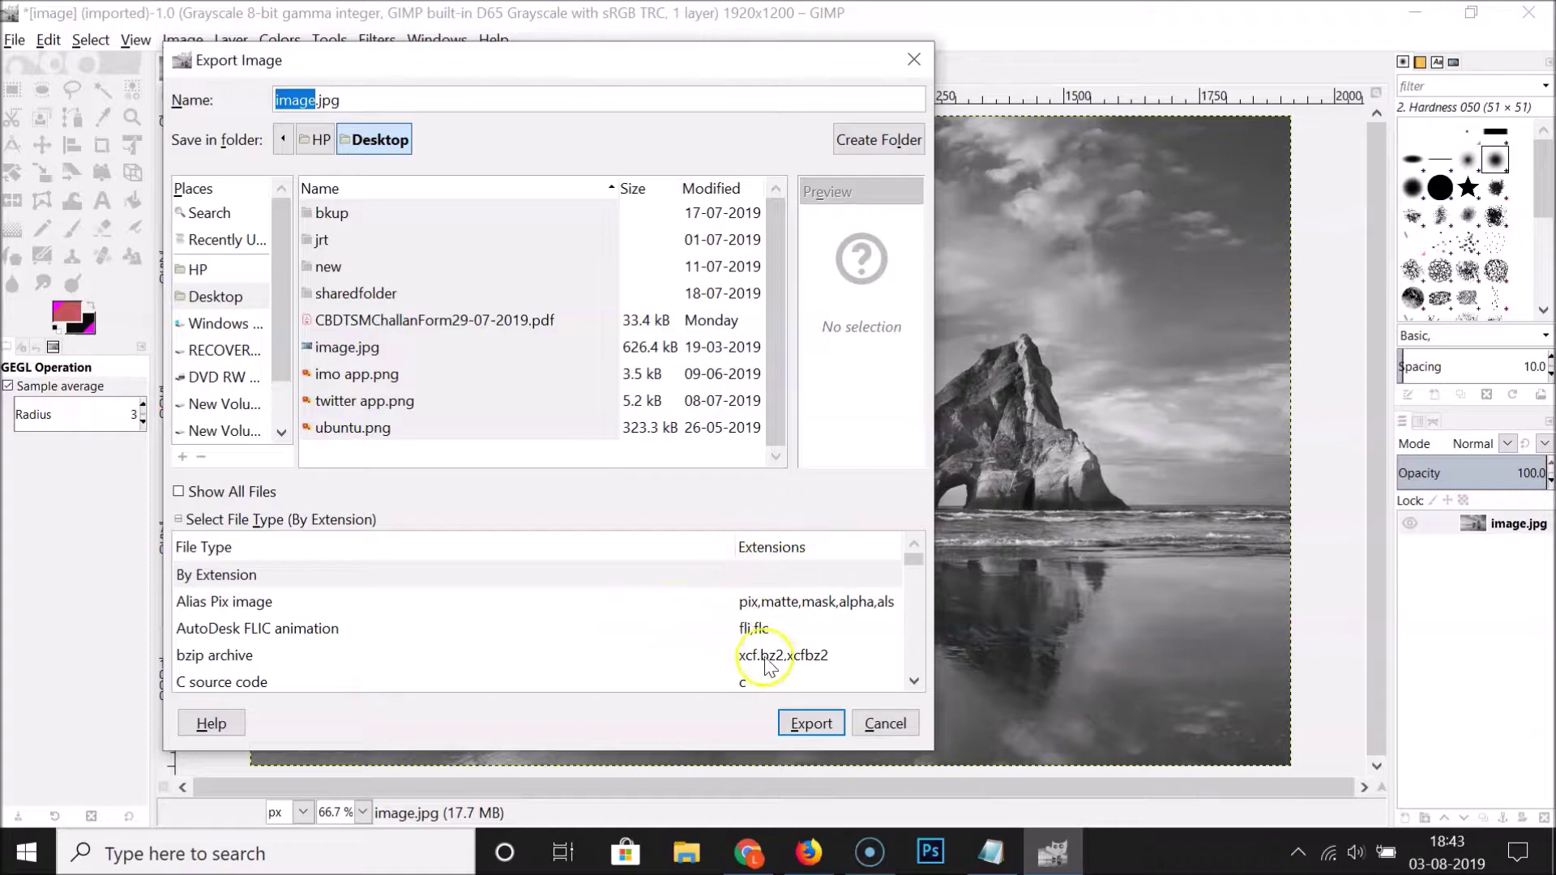
scroll(703, 609, "down", 9)
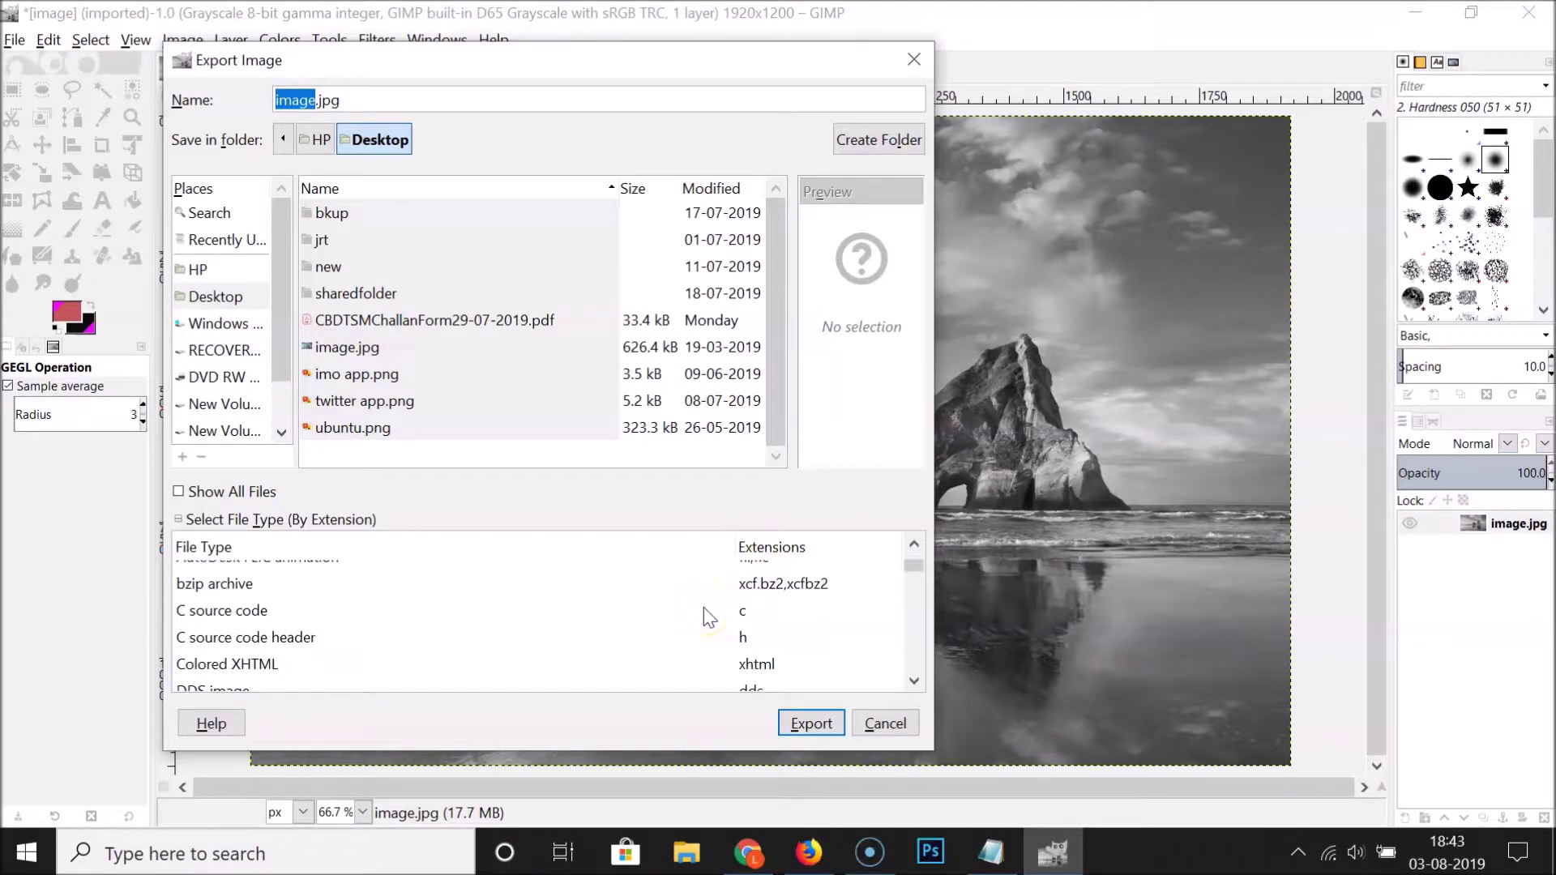
scroll(706, 606, "down", 4)
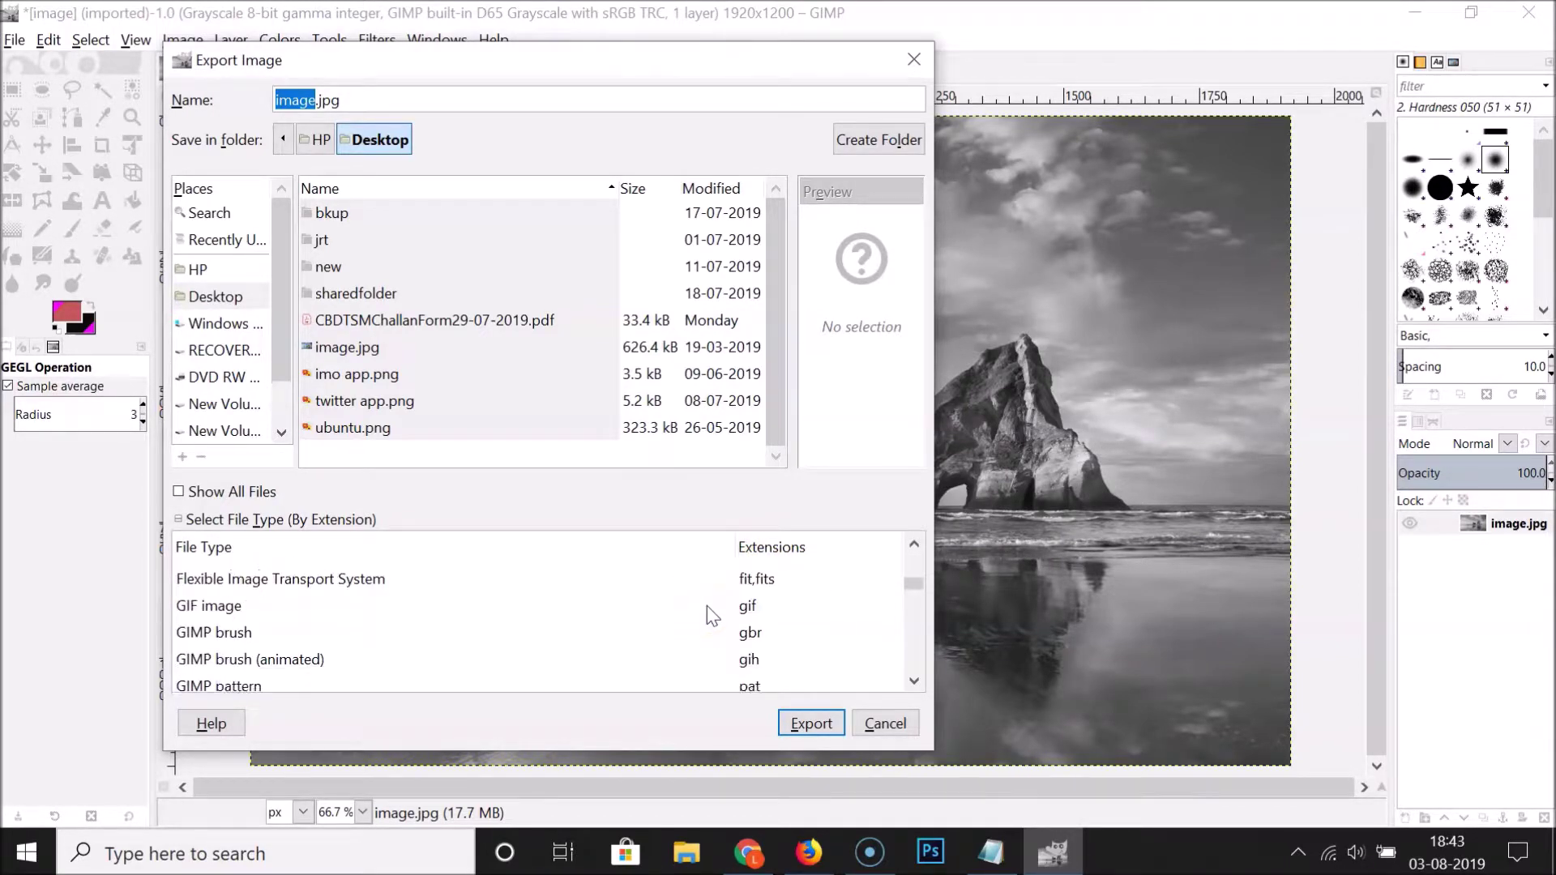
scroll(707, 606, "down", 3)
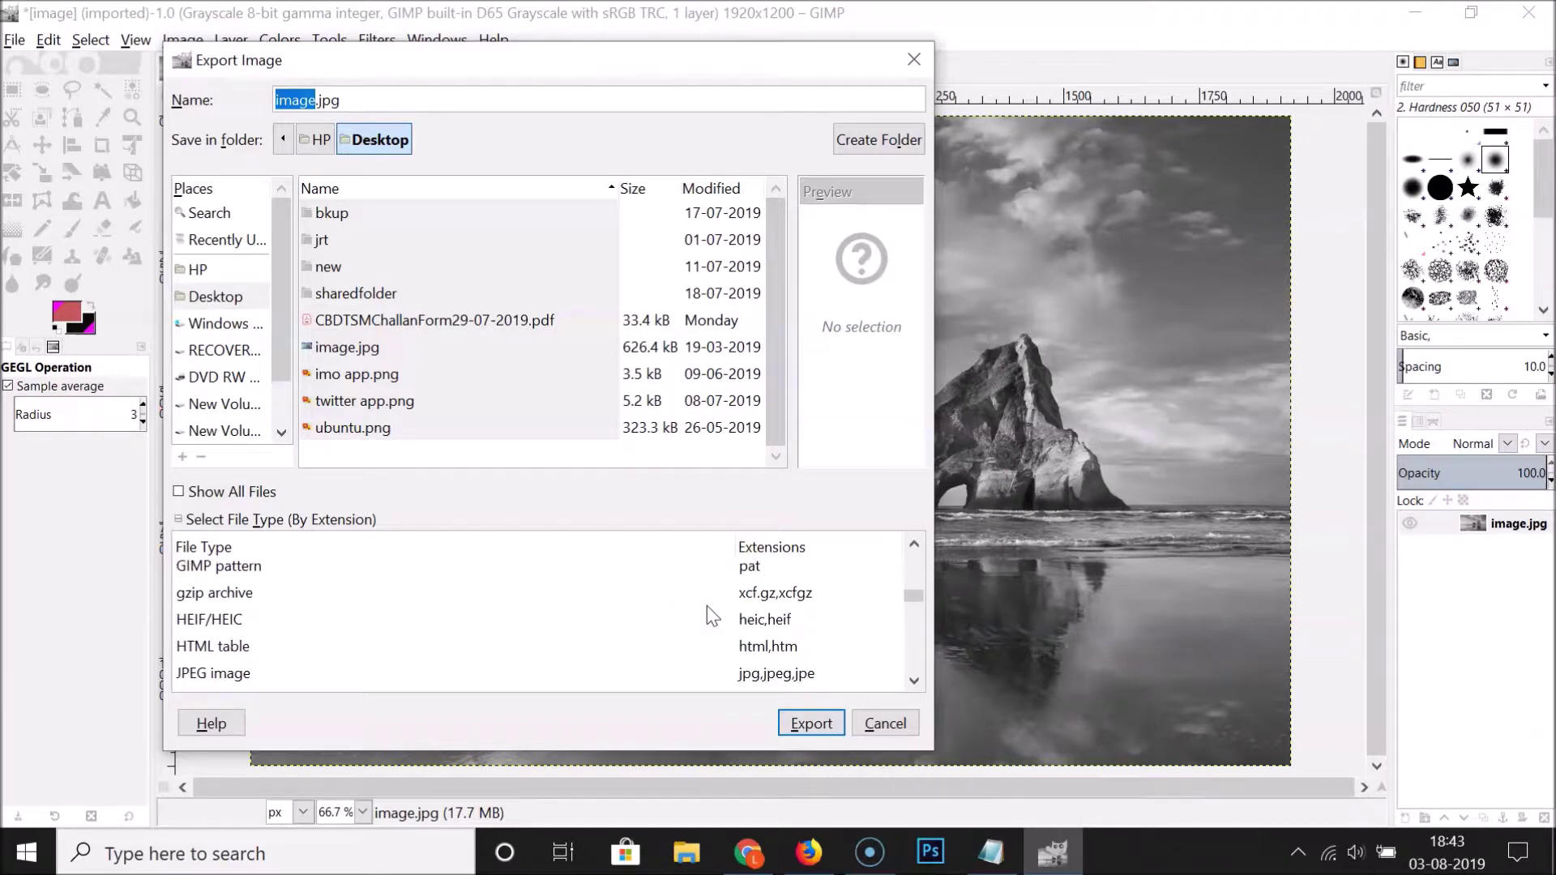
left_click(755, 624)
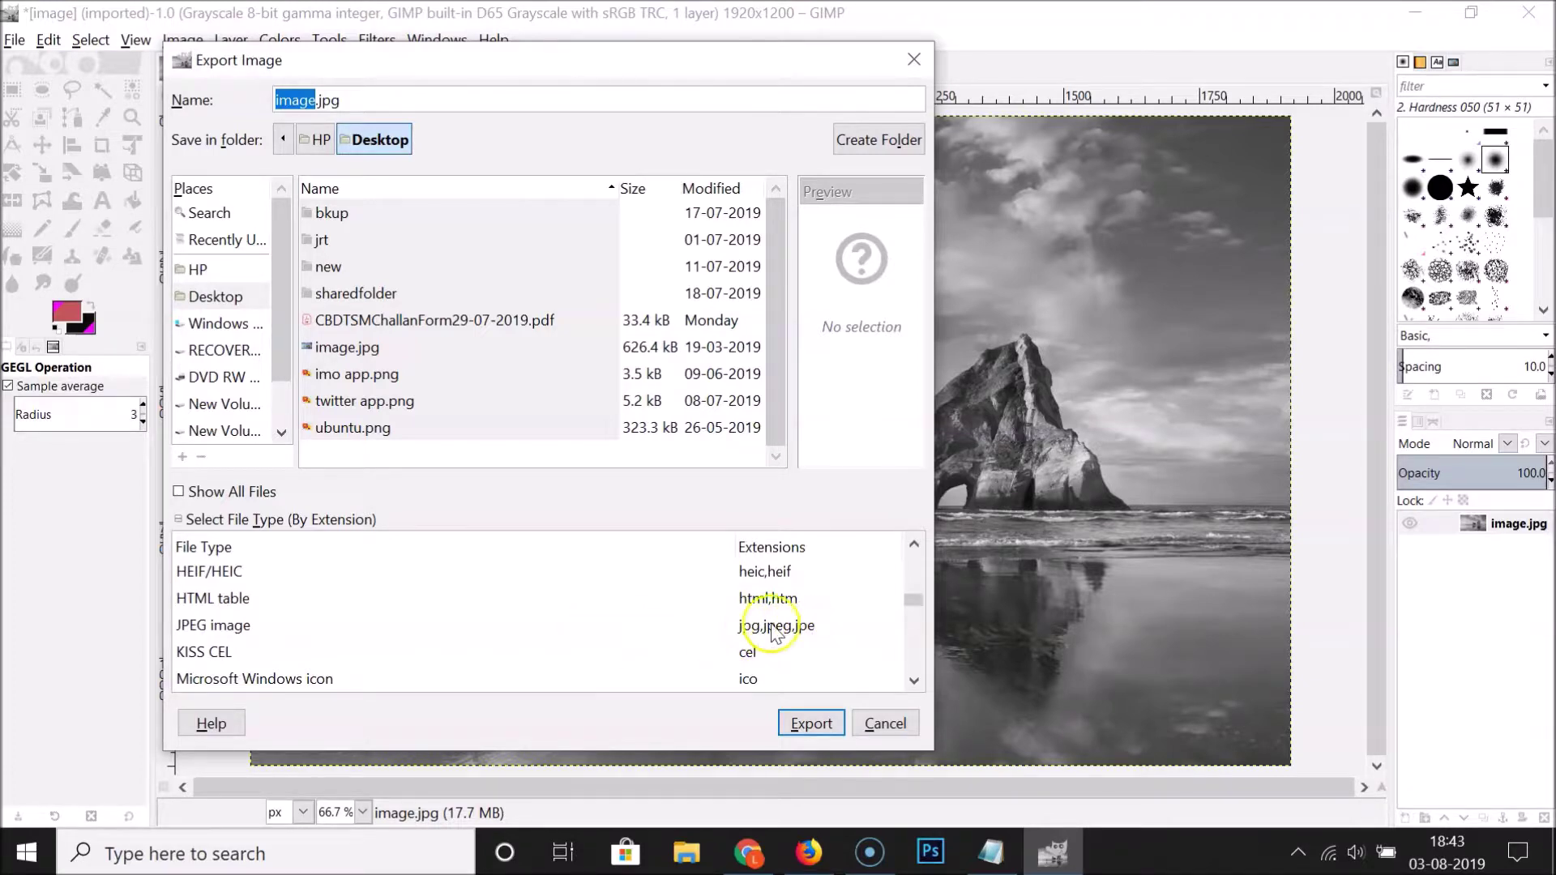
left_click(703, 632)
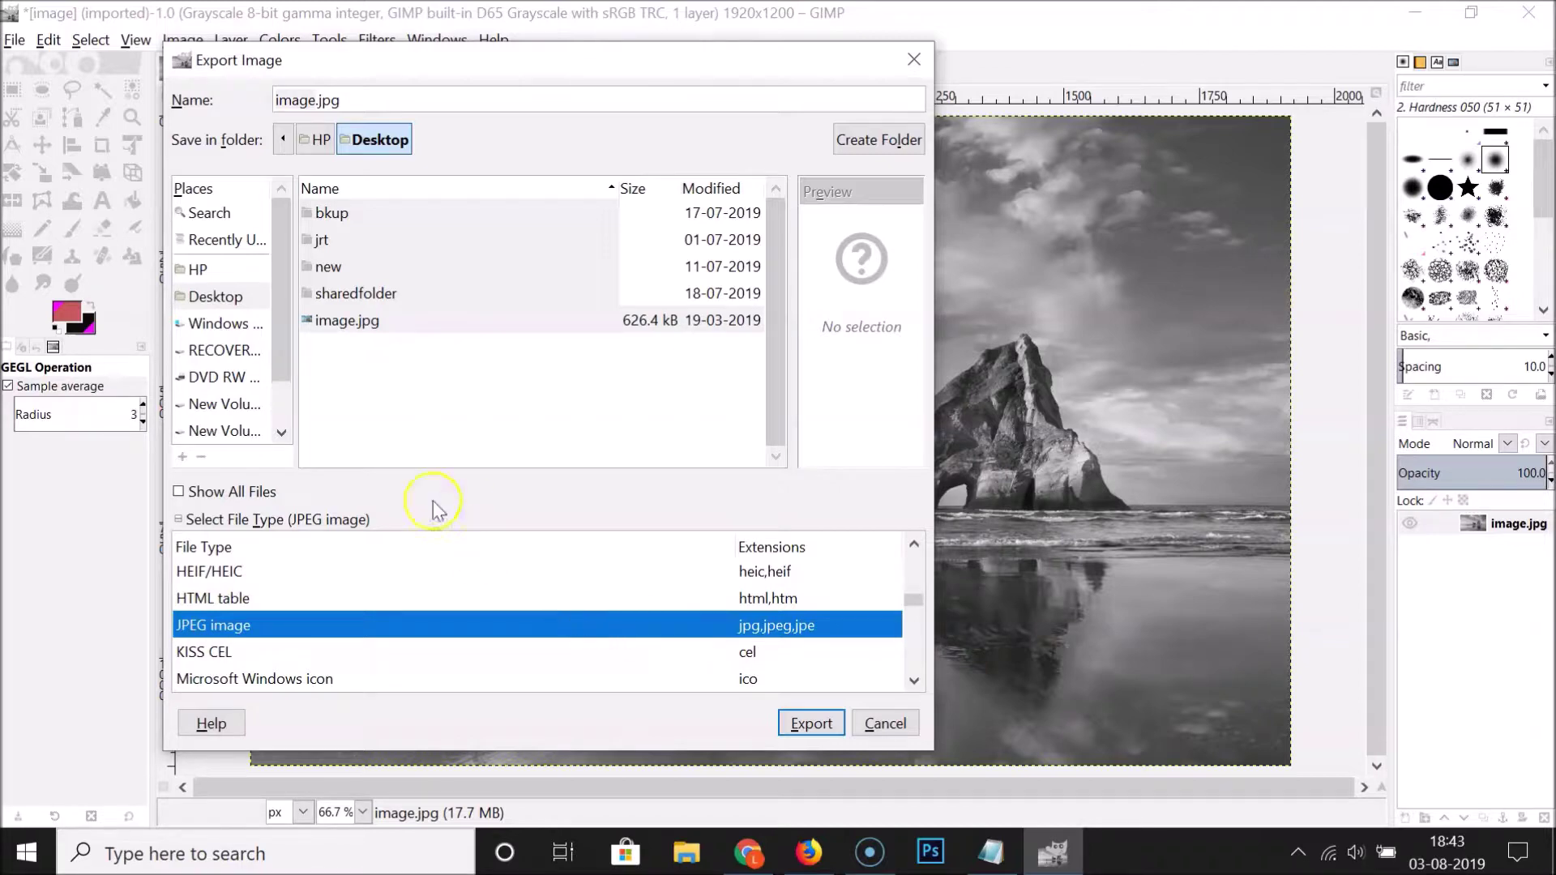
Step: Set the Desktop as the export save location
scroll(281, 324, "down", 2)
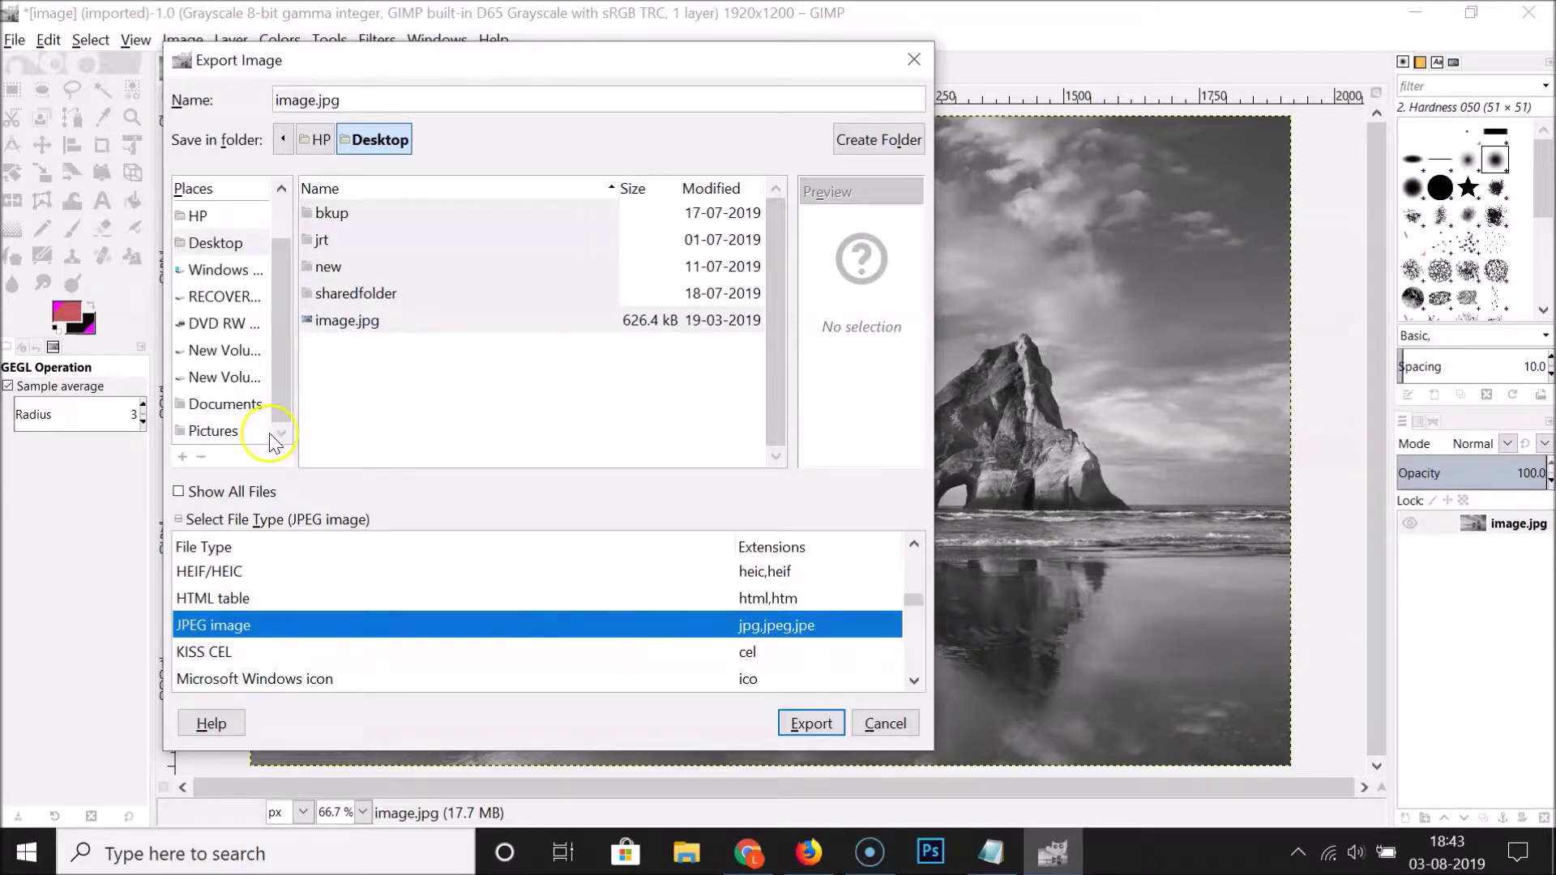
left_click(228, 249)
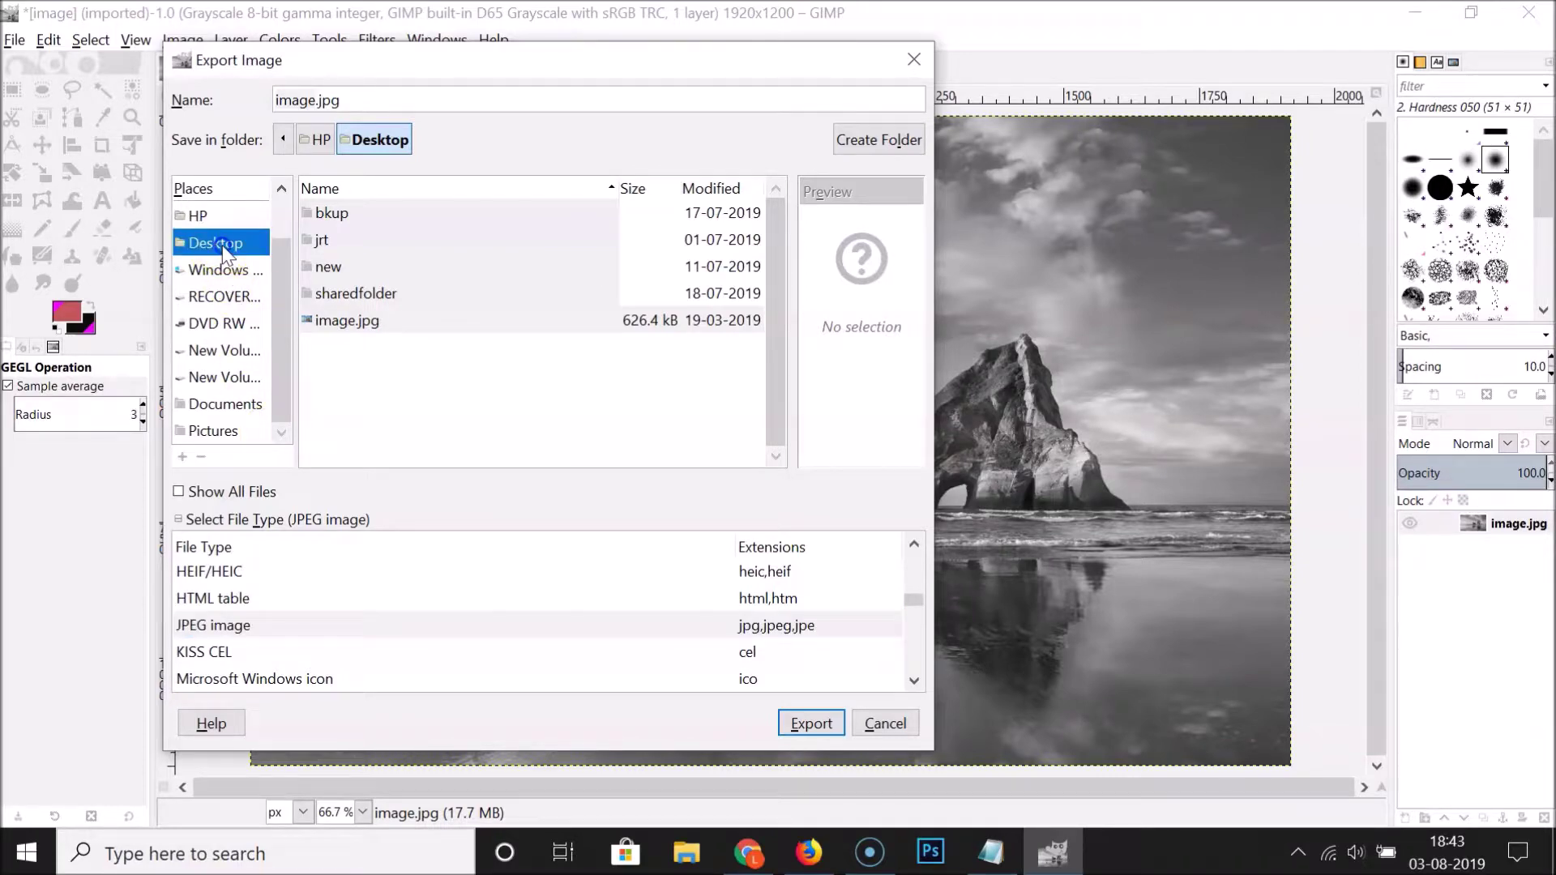
left_click(248, 254)
left_click(313, 100)
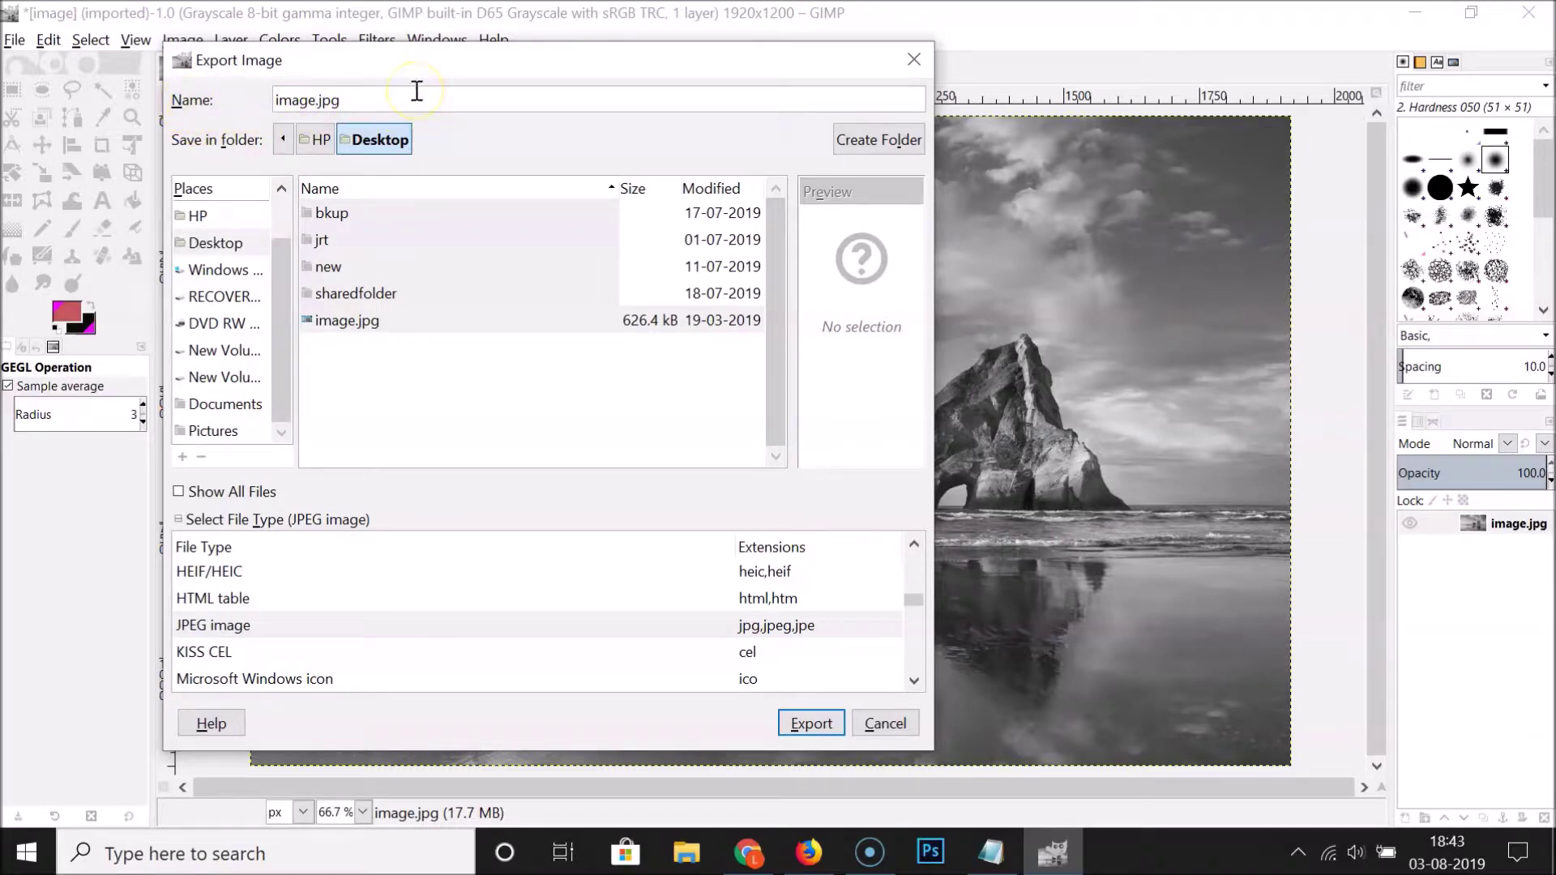
Step: Change the export file name to GrayscaleImage.jpg and start the export
key("BackSpace")
key("BackSpace")
key("BackSpace")
key("BackSpace")
type("grayscale")
left_click(340, 100)
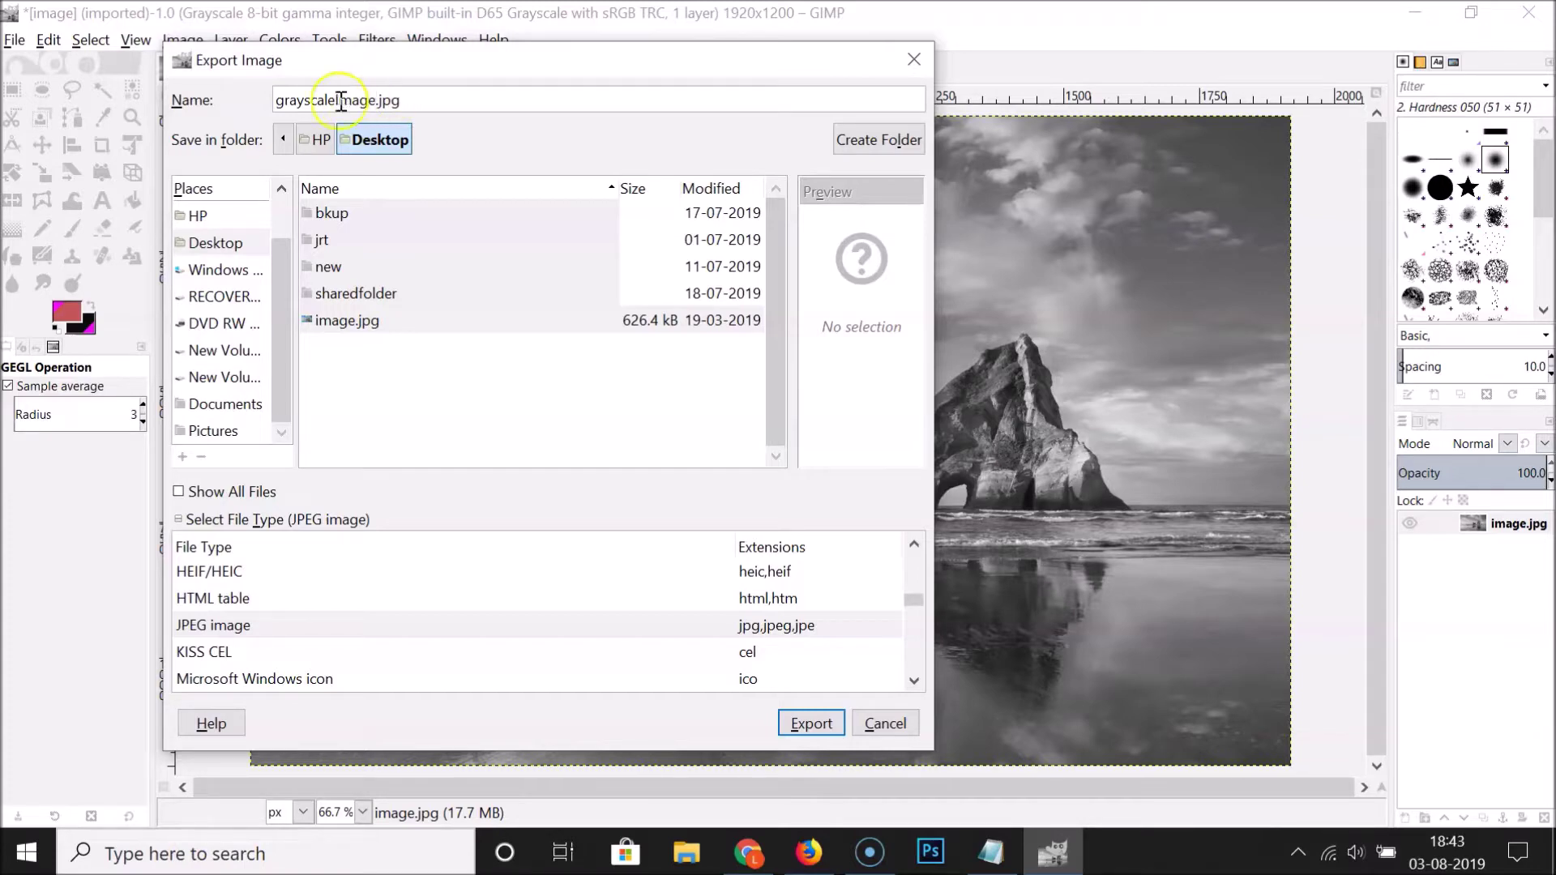
left_click(285, 96)
key("BackSpace")
type("G")
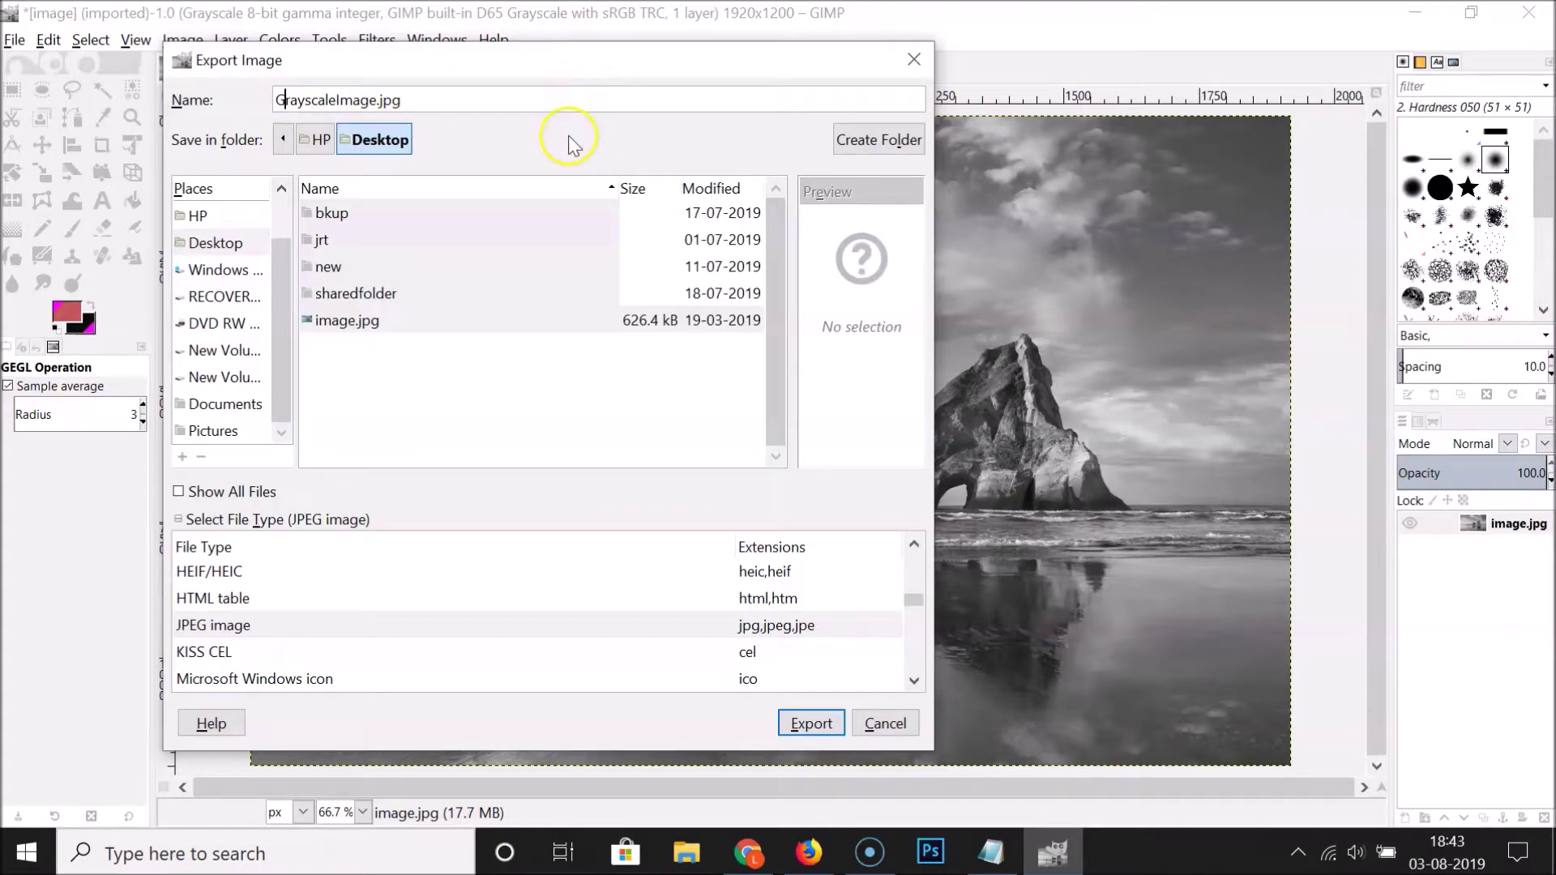
left_click(822, 723)
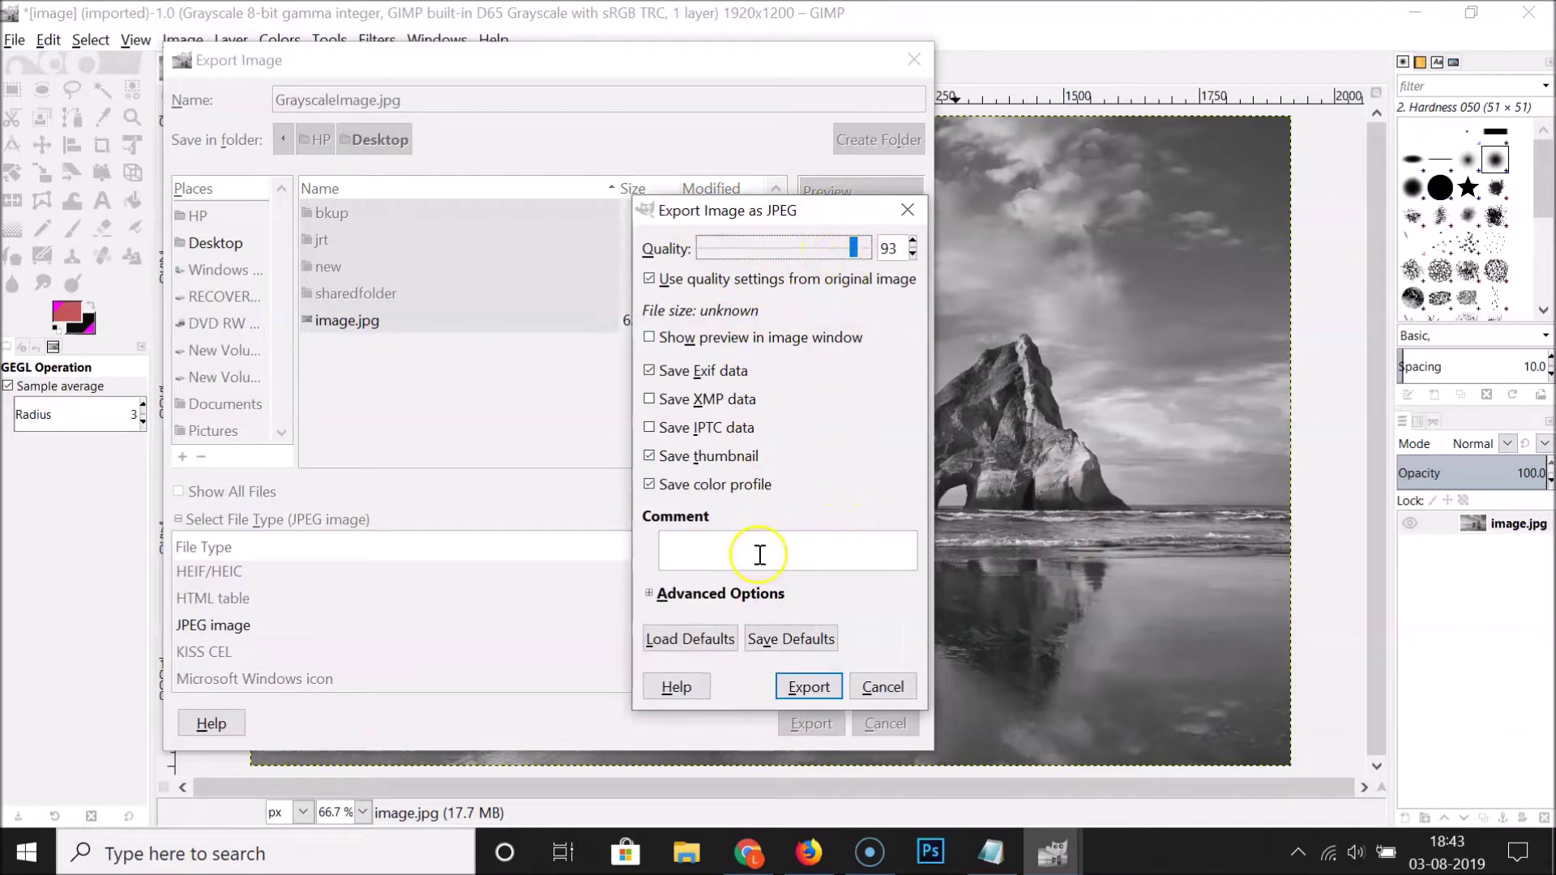
Step: Confirm the JPEG export of GrayscaleImage.jpg, then minimize GIMP
left_click(830, 697)
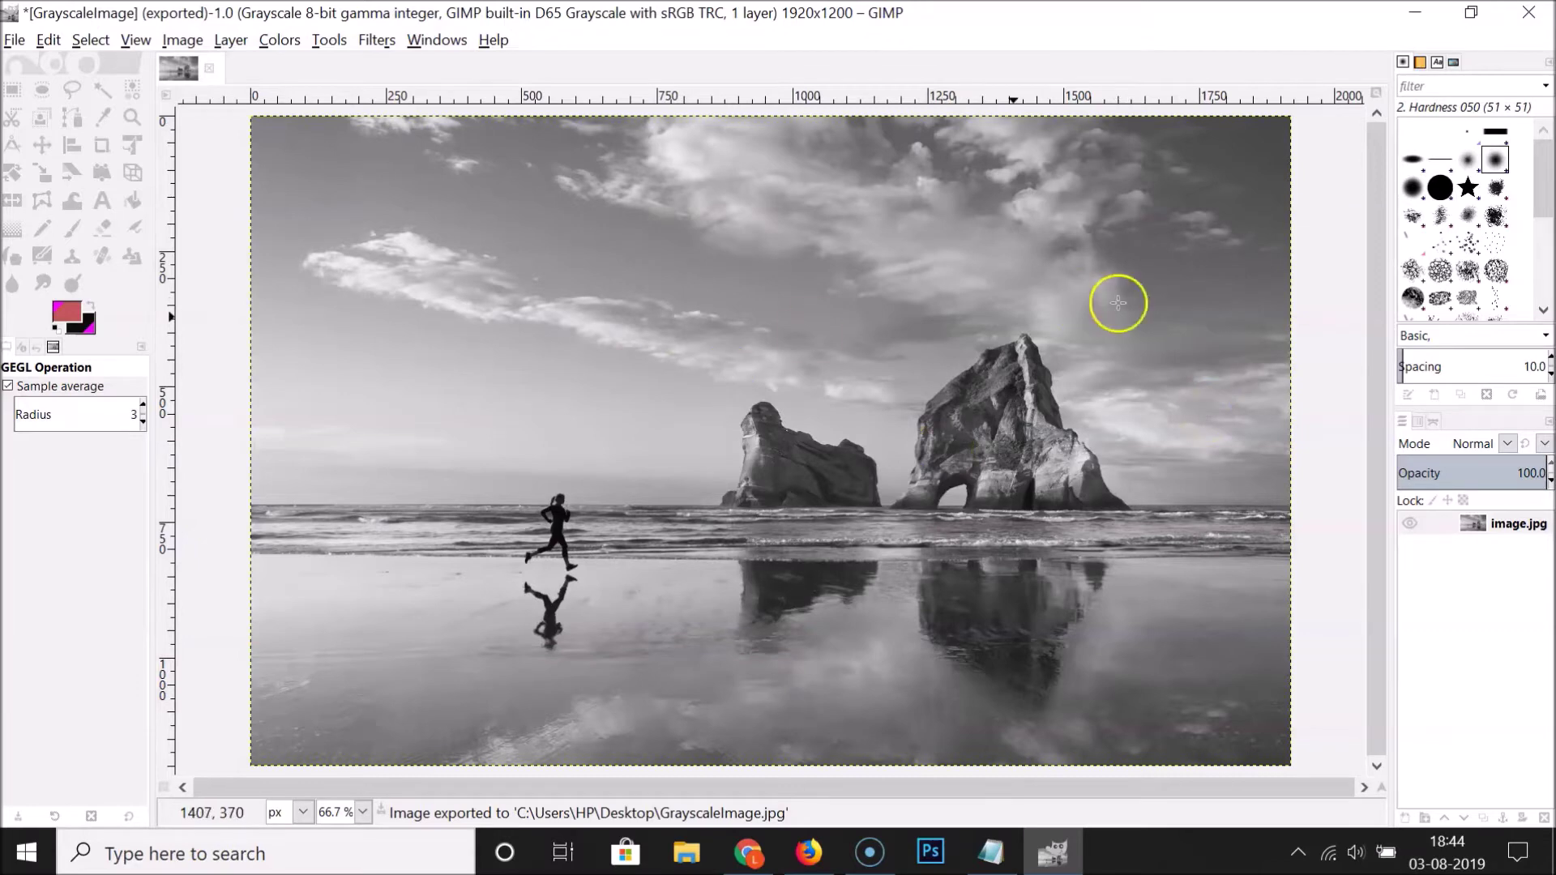
left_click(1415, 13)
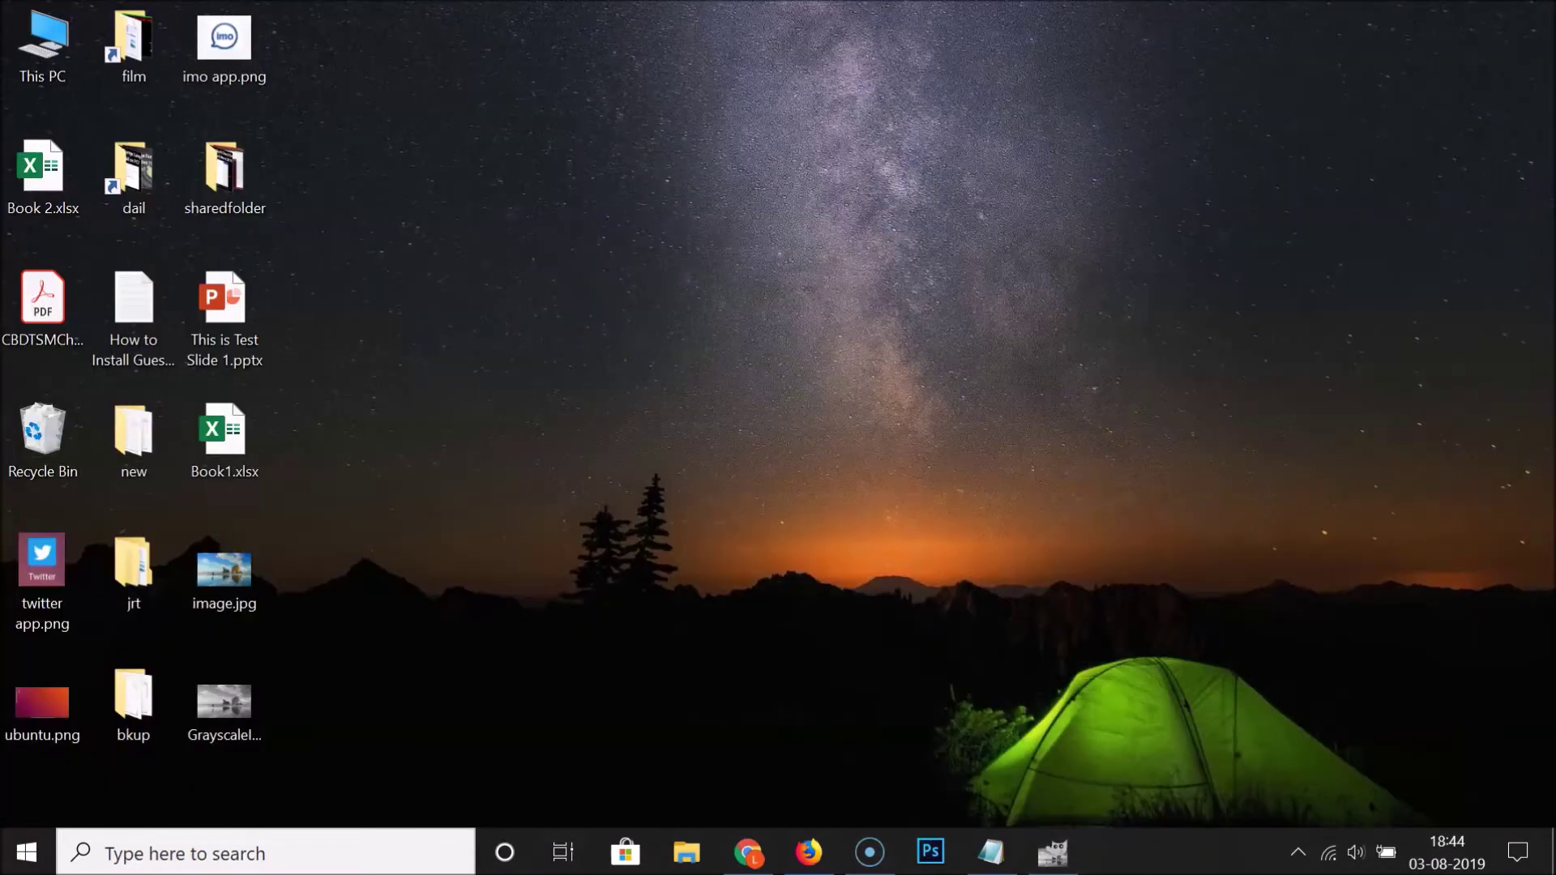
Step: Open GrayscaleImage.jpg from the desktop in Photos, then switch back to Notepad
left_click(235, 710)
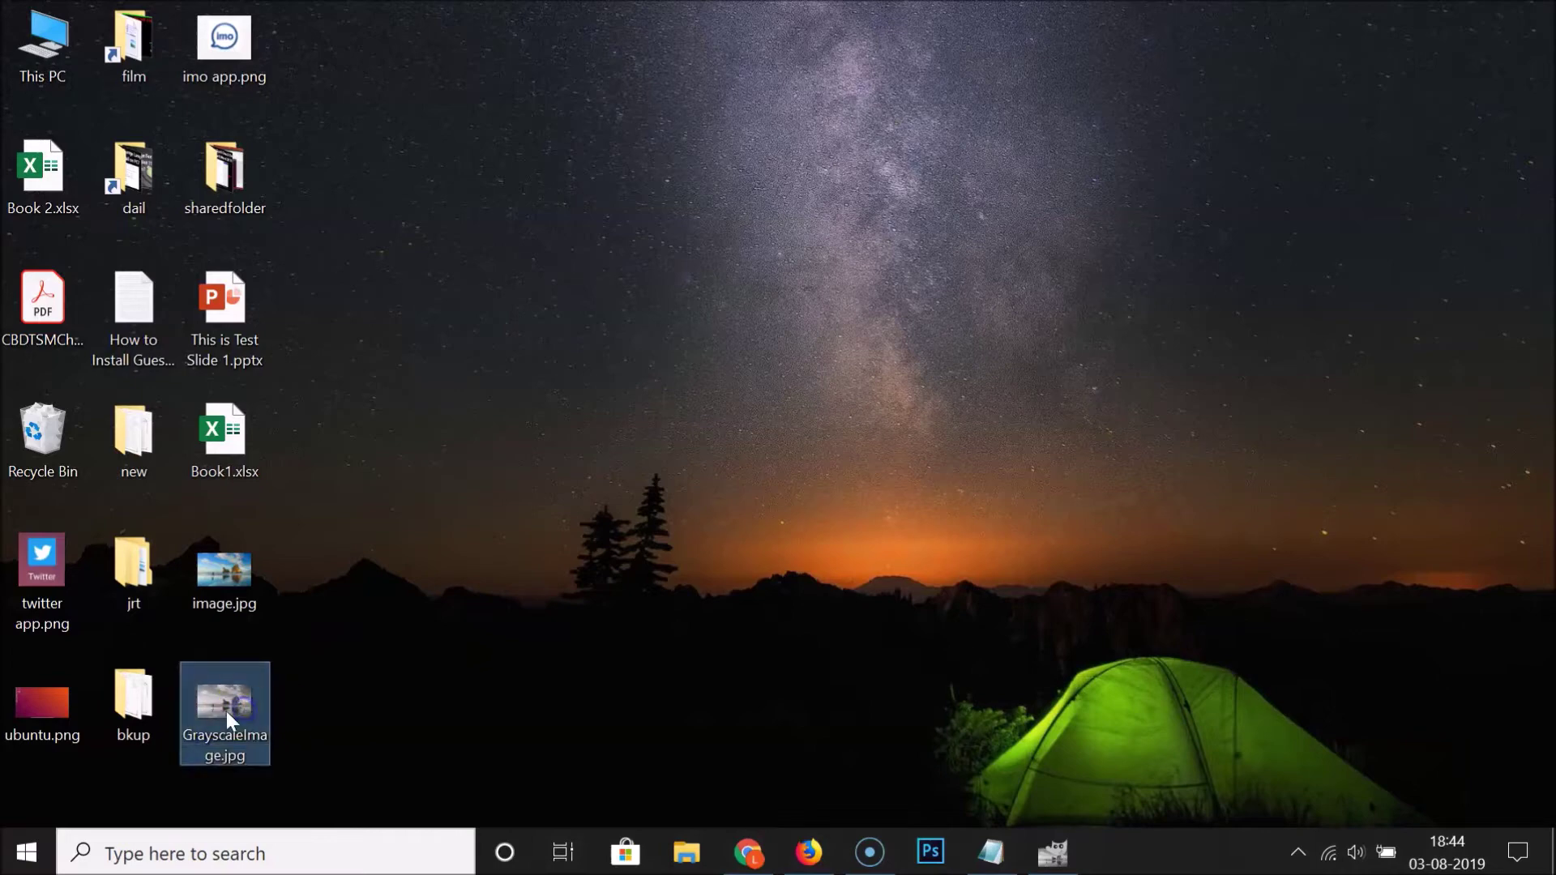
double_click(235, 708)
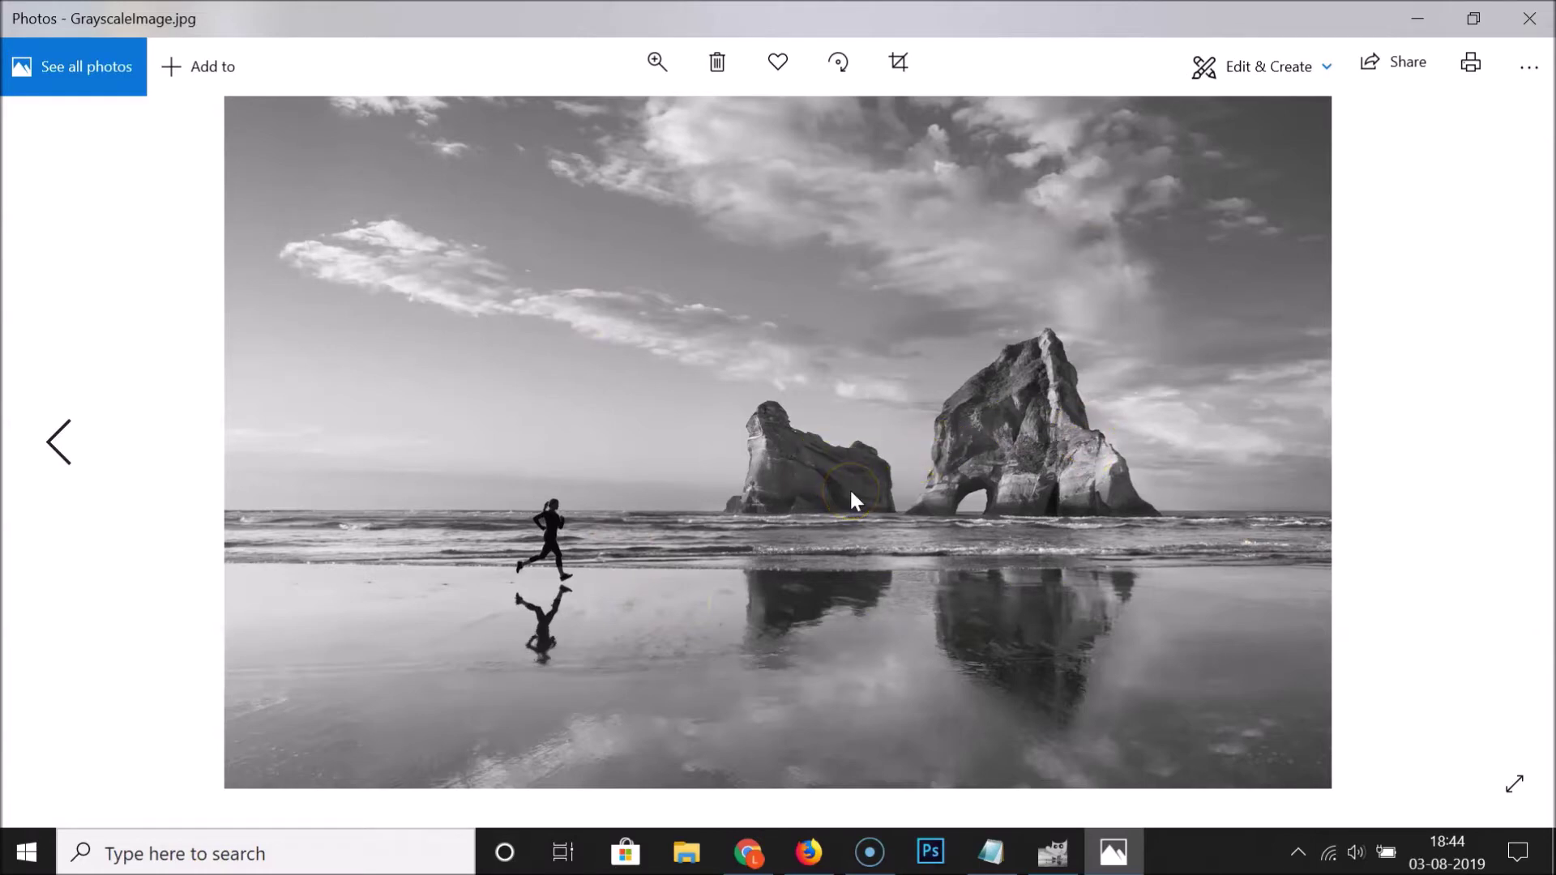
left_click(990, 849)
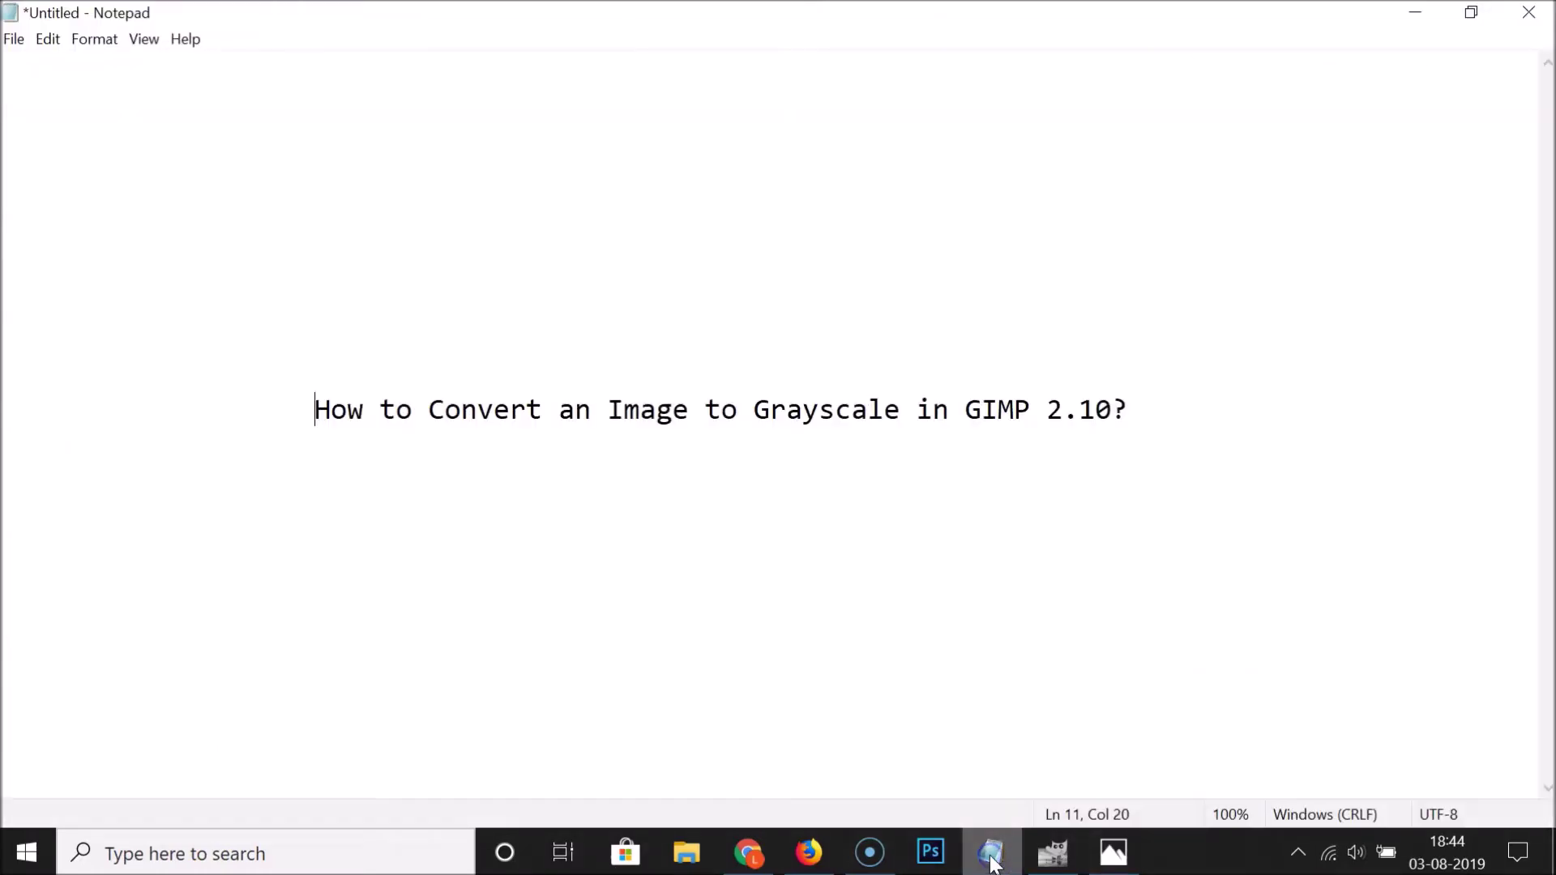